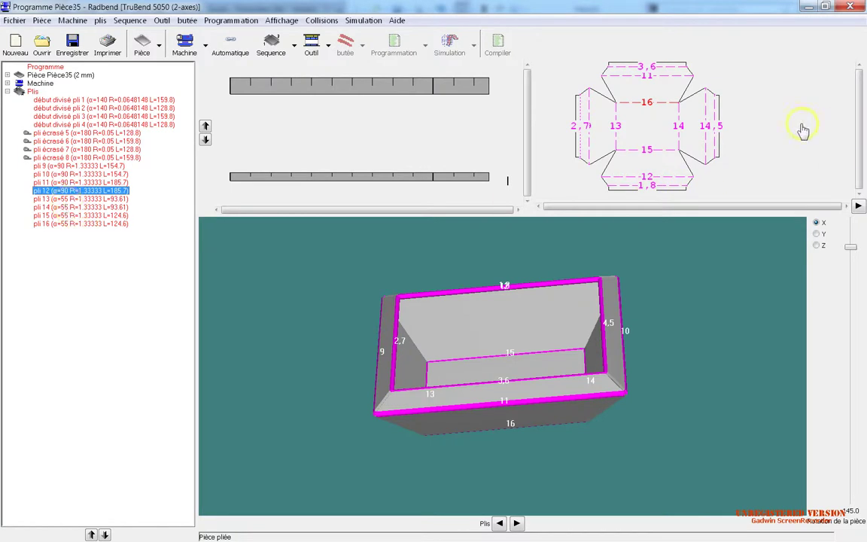
Step: Resize the lower 3D part view so it takes up more height than the machine and flat pattern views
click(711, 134)
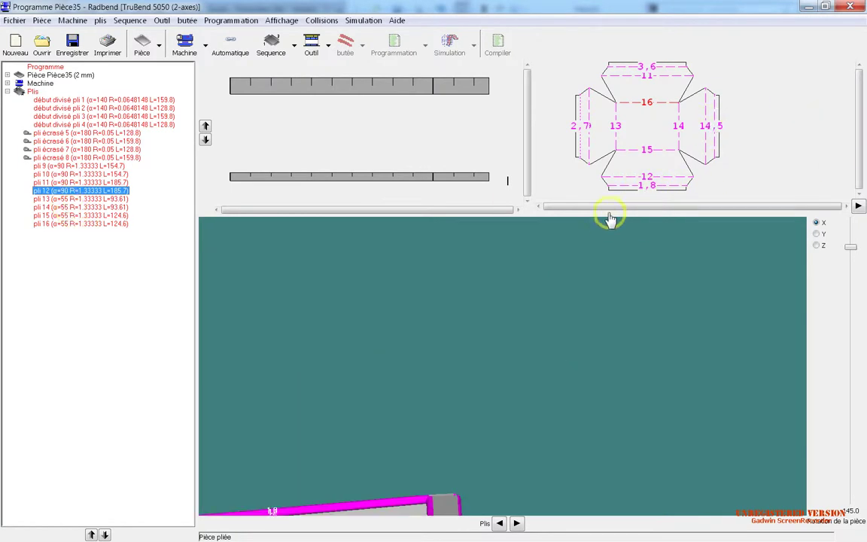
drag(610, 219, 577, 187)
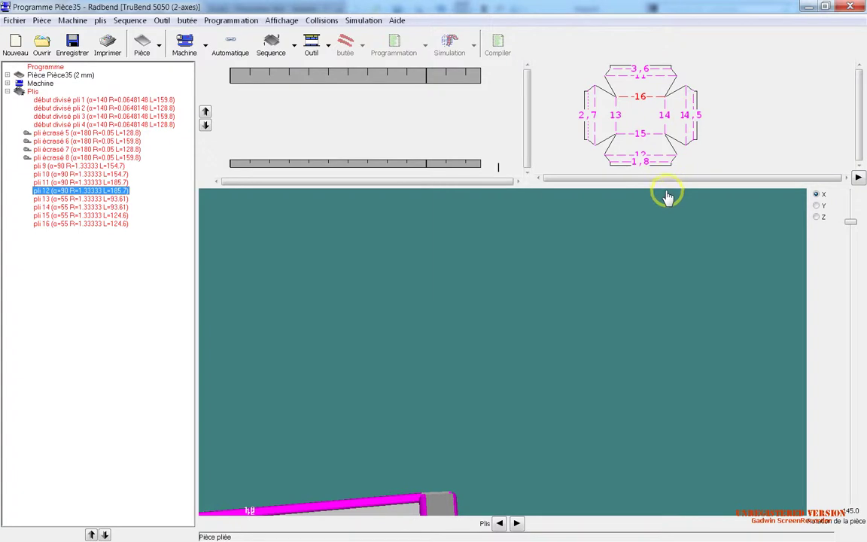
drag(668, 194, 648, 287)
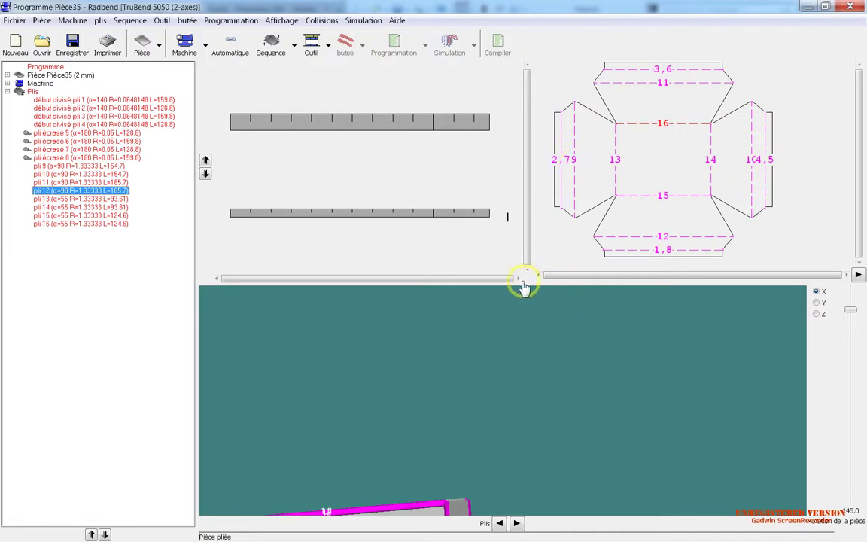
drag(529, 288, 532, 160)
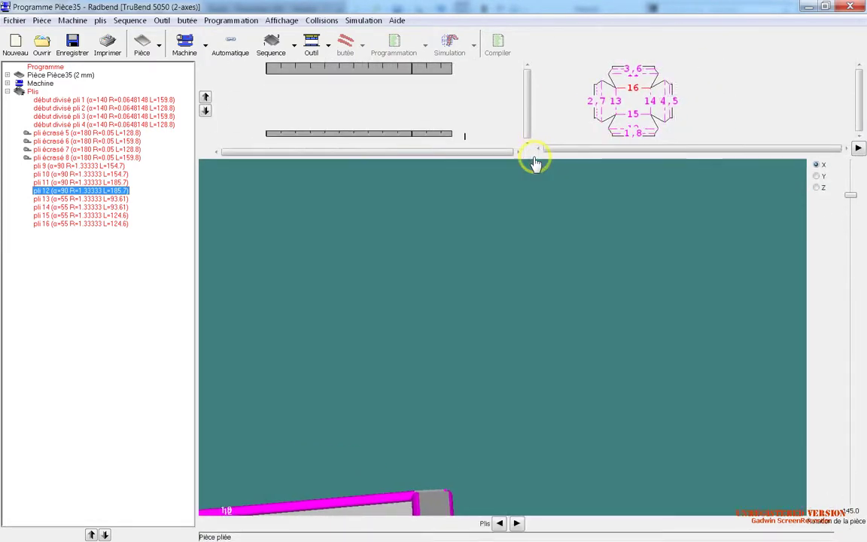
Step: Start a new manual tool setup and choose the punch profile OW-210/K R1.0
click(138, 100)
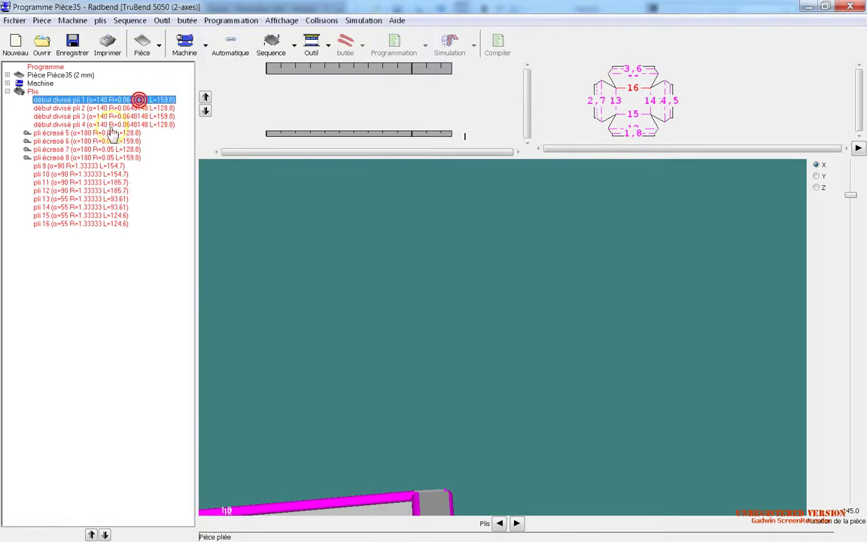
click(118, 191)
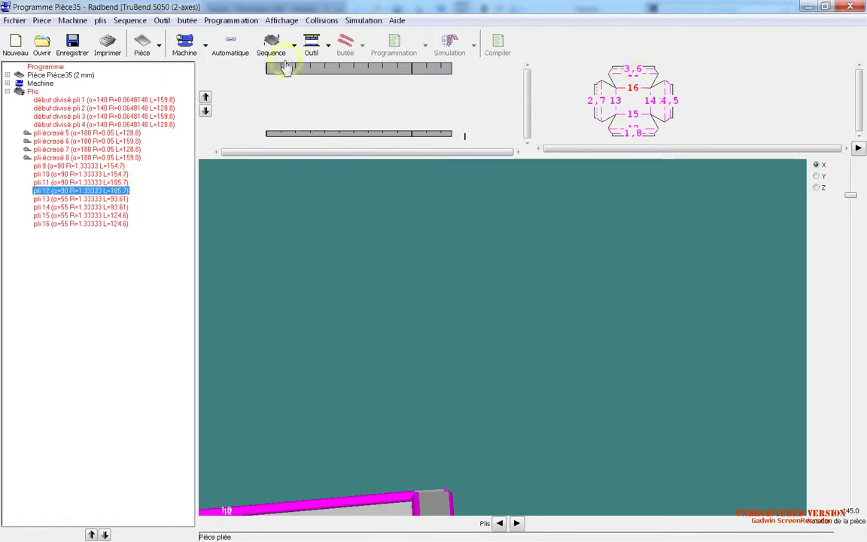
click(328, 44)
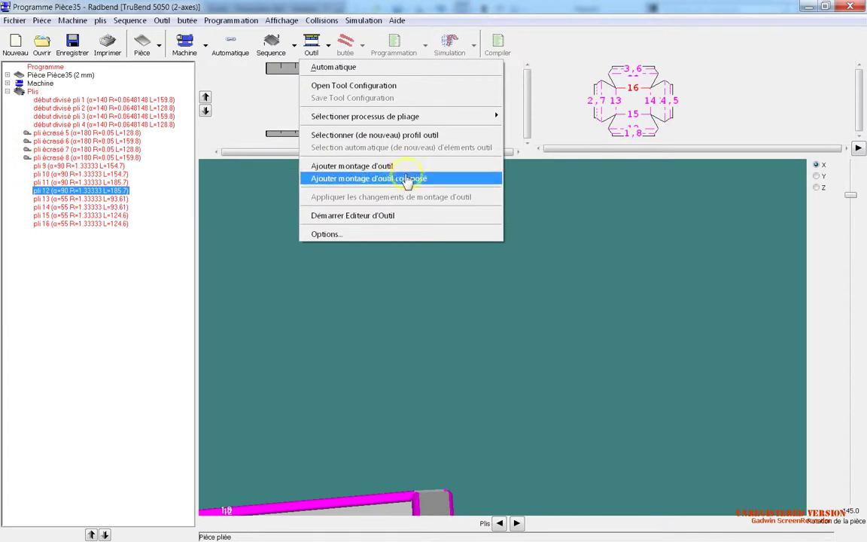
click(367, 167)
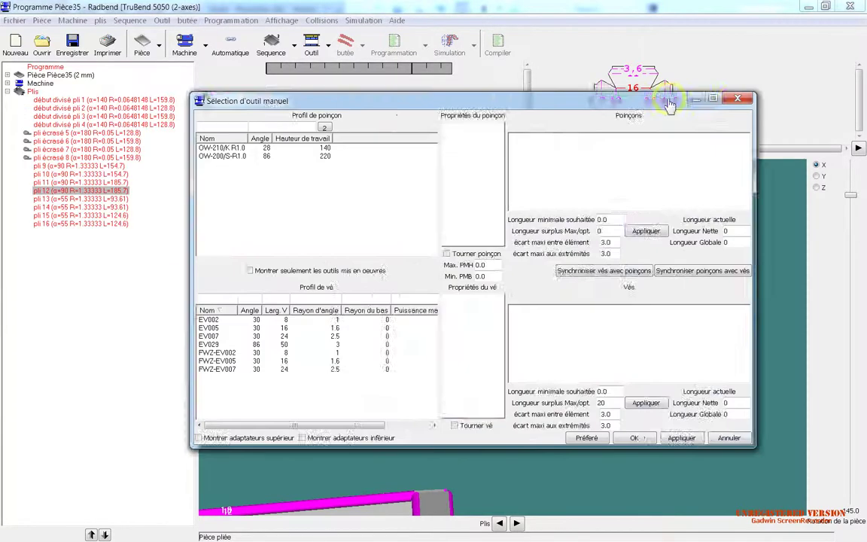
drag(664, 93, 538, 82)
click(136, 124)
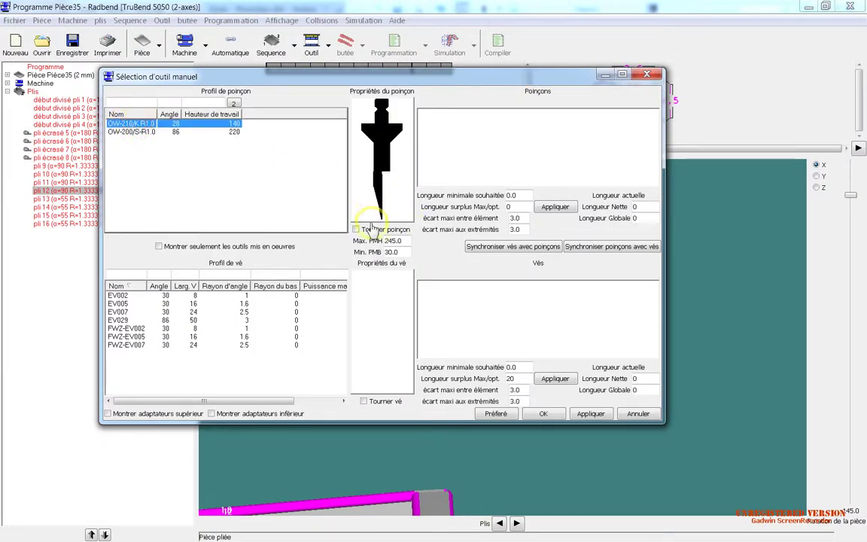
click(175, 124)
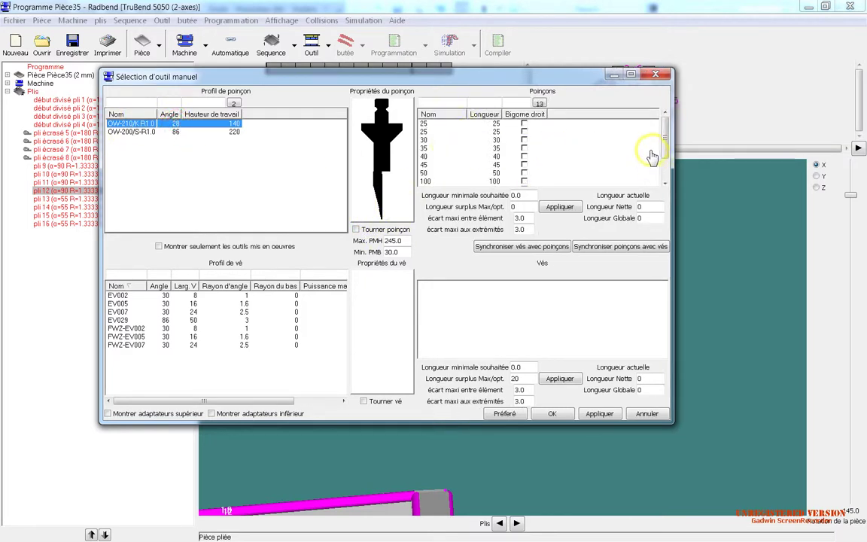
drag(526, 84, 626, 86)
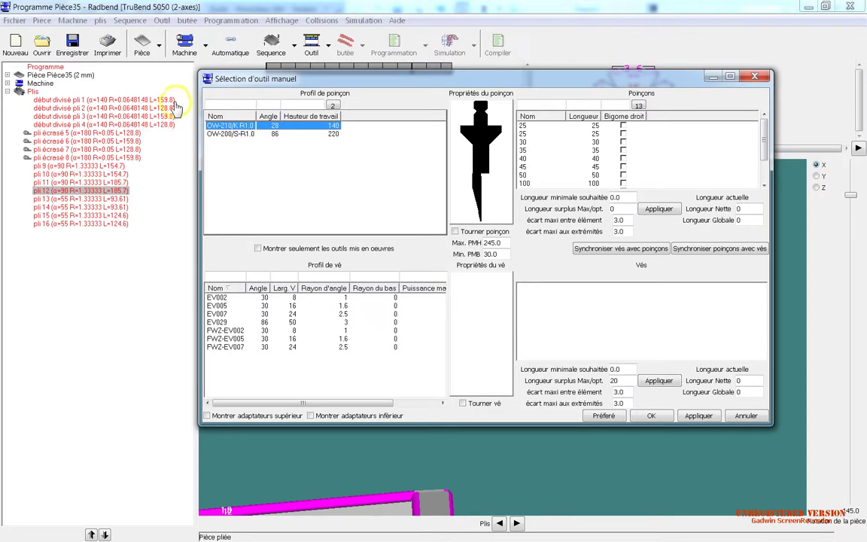
Step: Select the 100, 50 and 40 mm punch segments for the tool setup
click(522, 184)
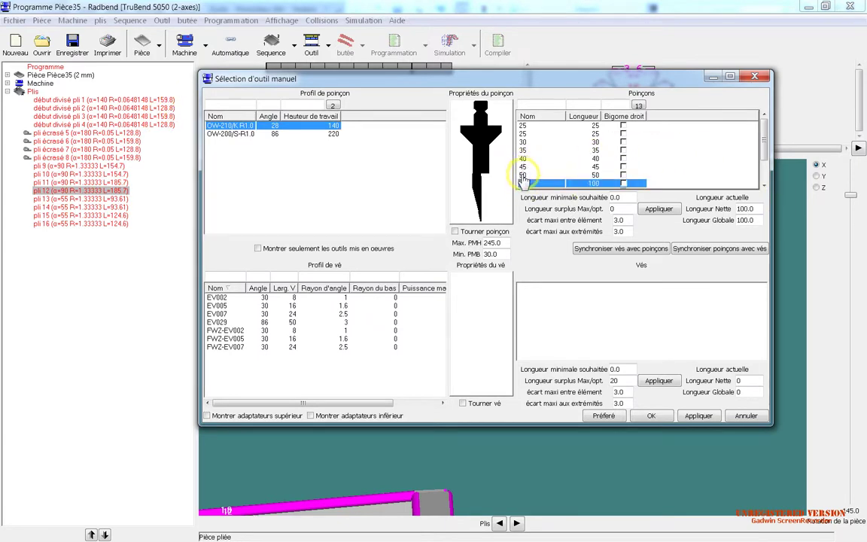
click(524, 184)
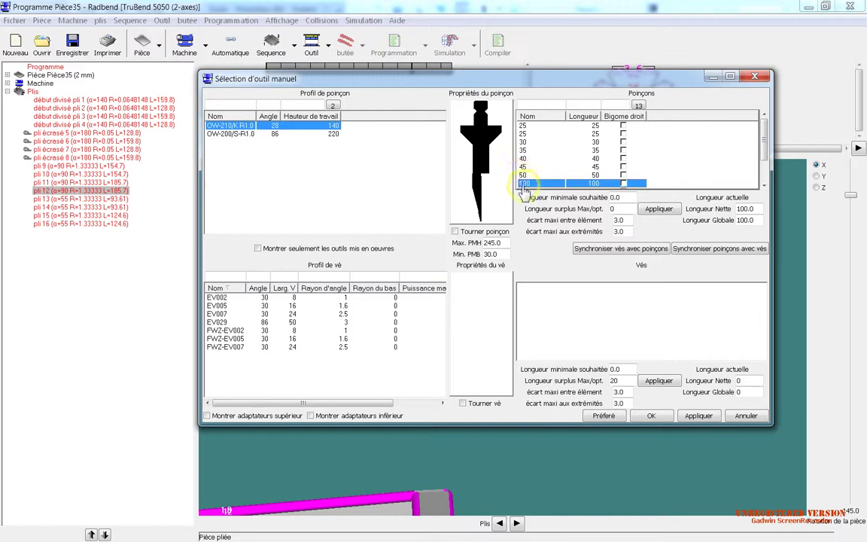
drag(559, 82, 515, 39)
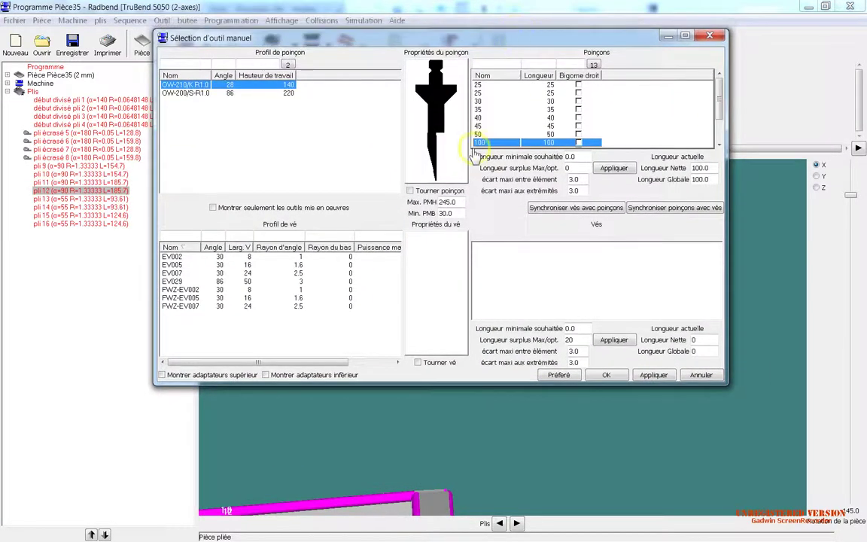
ctrl+click(482, 134)
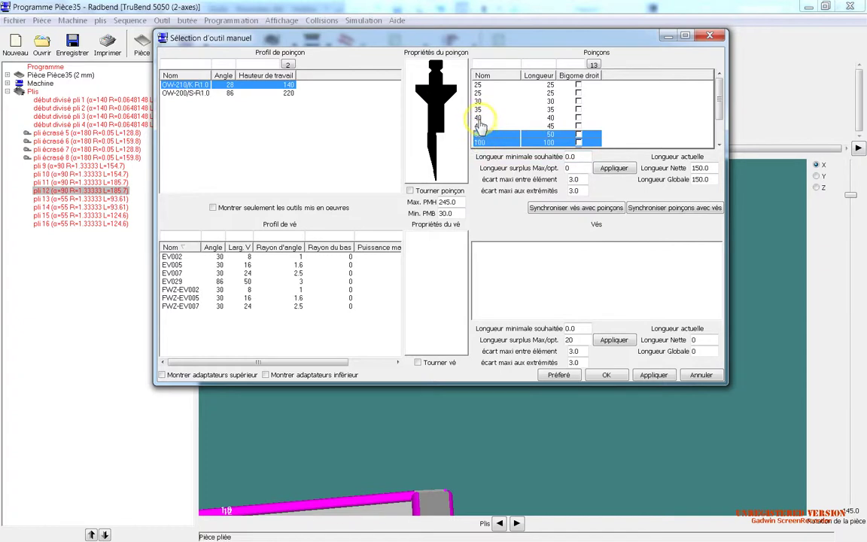
ctrl+click(480, 119)
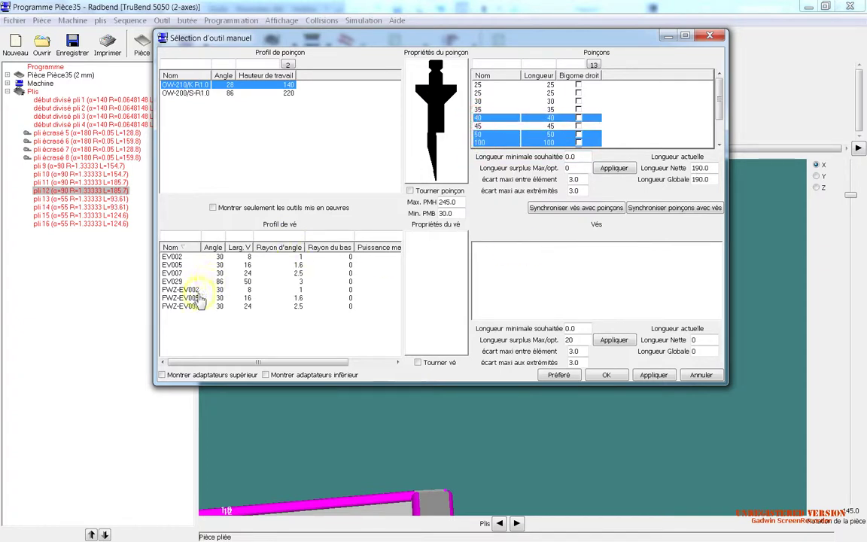
Step: Choose the die profile FWZ-EV002, synchronise its segments with the punches, and apply the tool setup
click(173, 290)
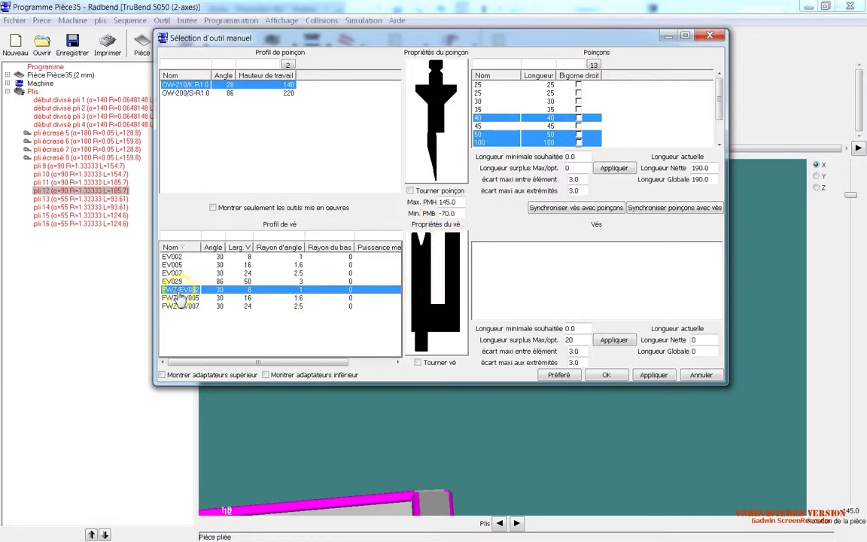
click(241, 292)
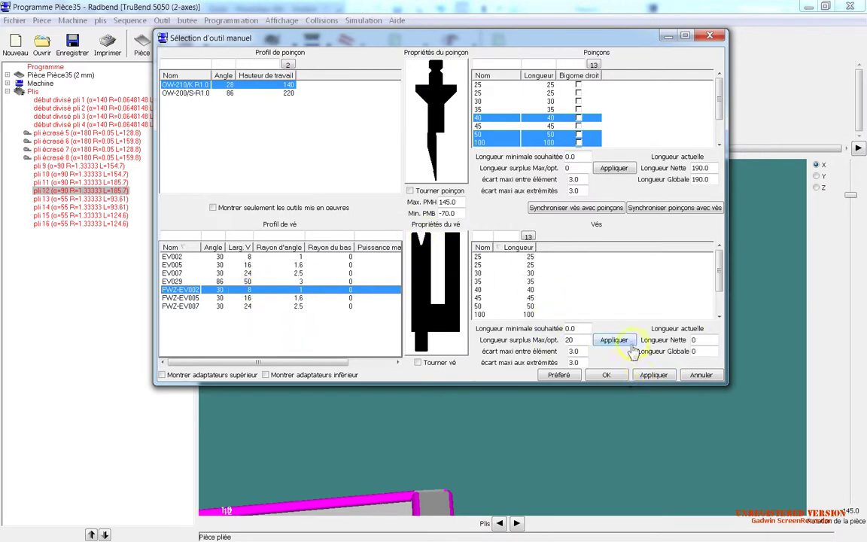
click(577, 209)
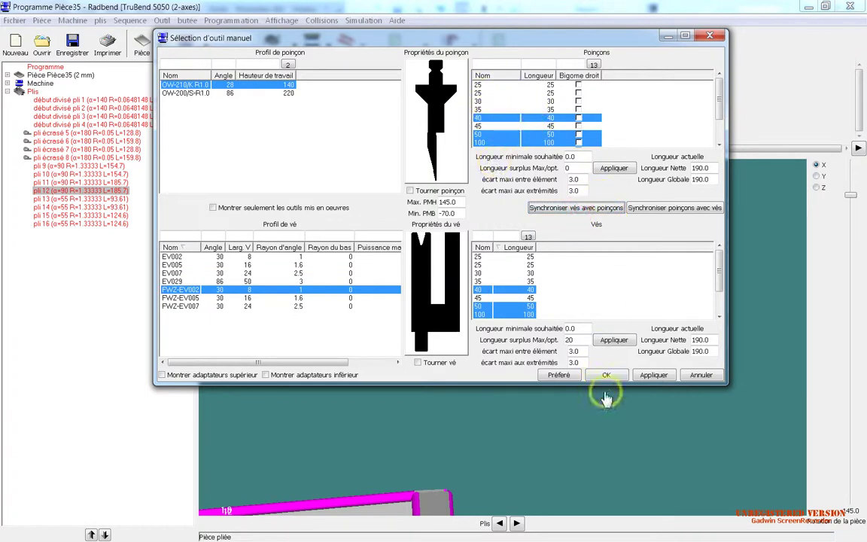
click(652, 376)
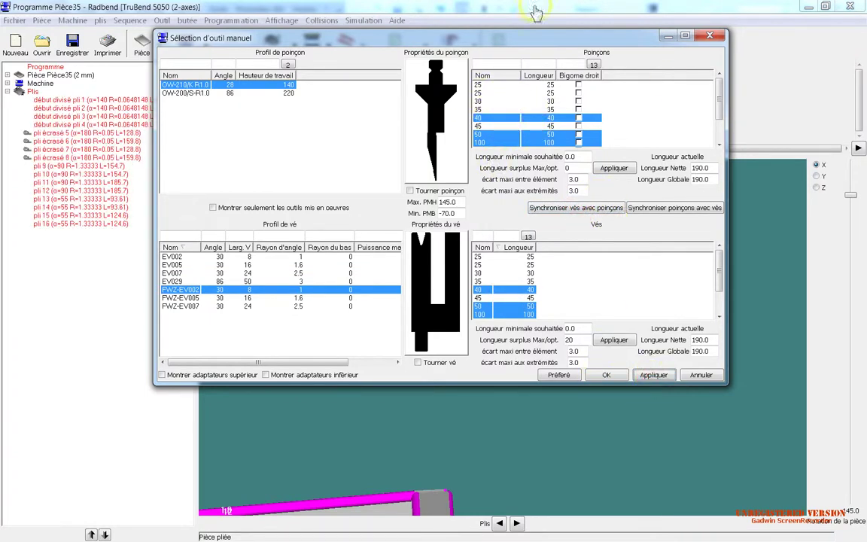
Step: Shift tool station 1 slightly inward from the end of the machine beam and accept the tool selection
drag(445, 47, 438, 174)
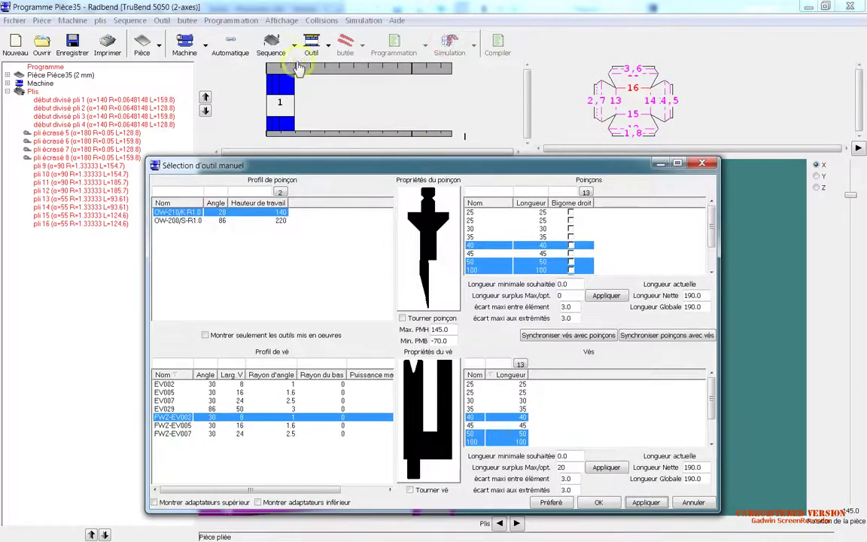
click(281, 105)
drag(282, 104, 300, 106)
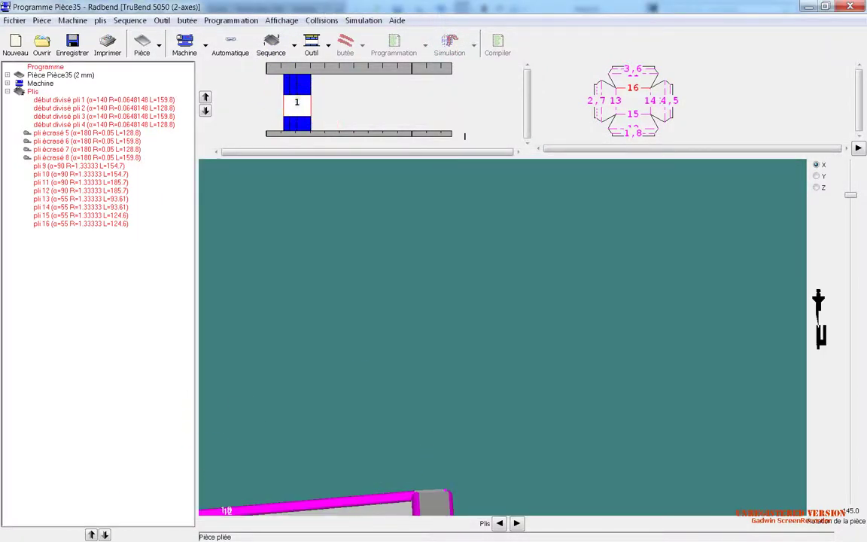
double_click(464, 135)
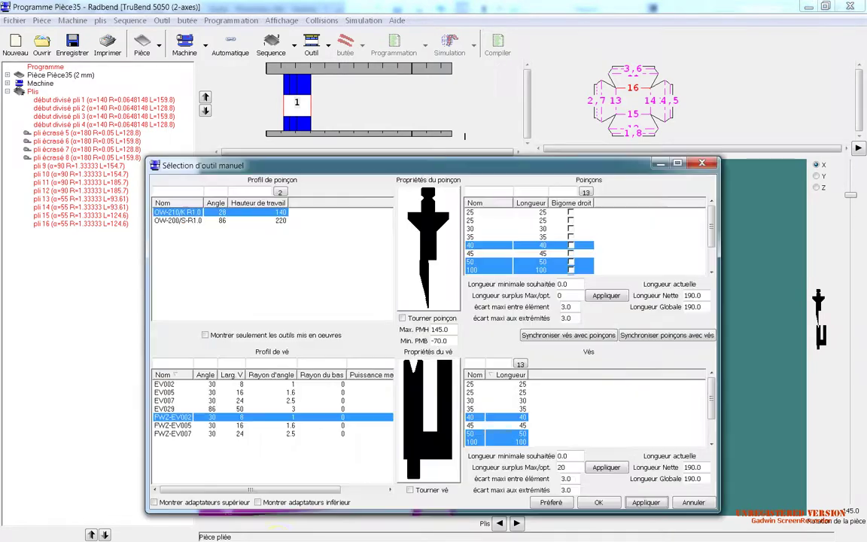
click(598, 504)
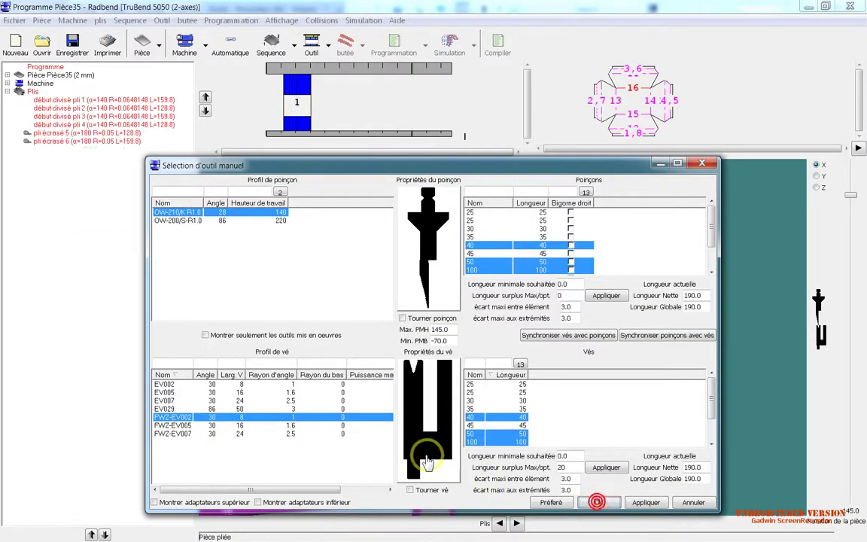
Step: Start a second manual tool setup for the 93.61 mm bends and choose the punch profile OW-210/K R1.0
click(328, 53)
click(385, 167)
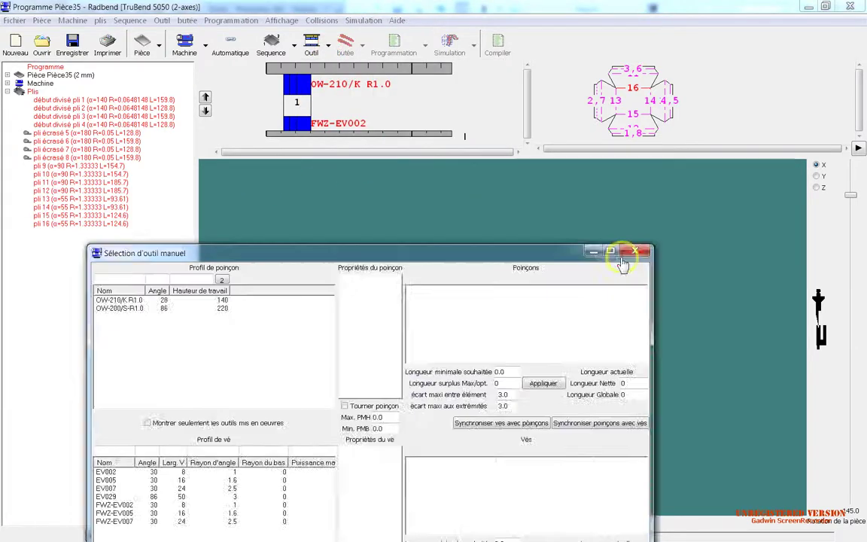
drag(623, 251, 507, 126)
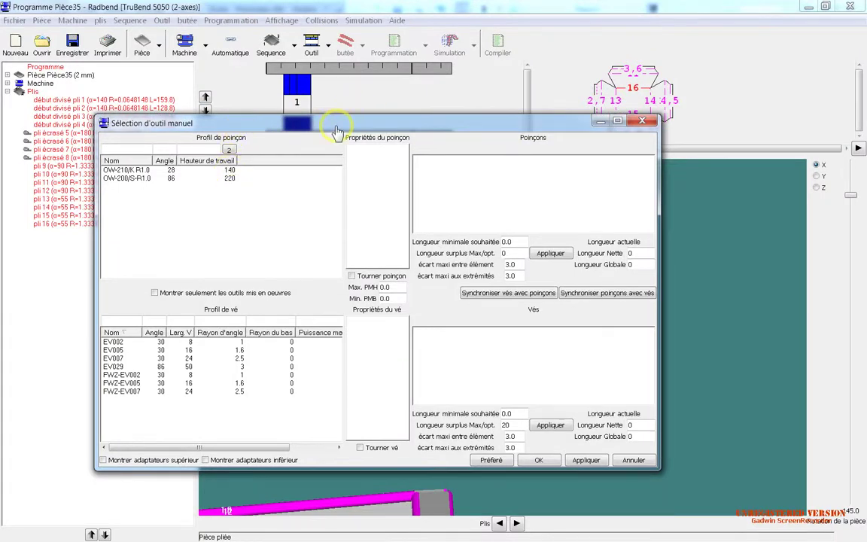
drag(336, 129, 445, 136)
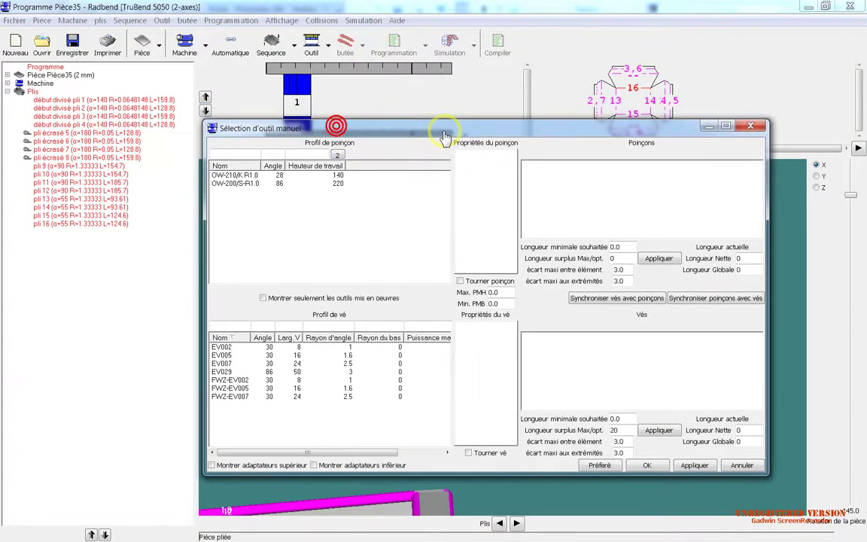
click(116, 199)
click(117, 207)
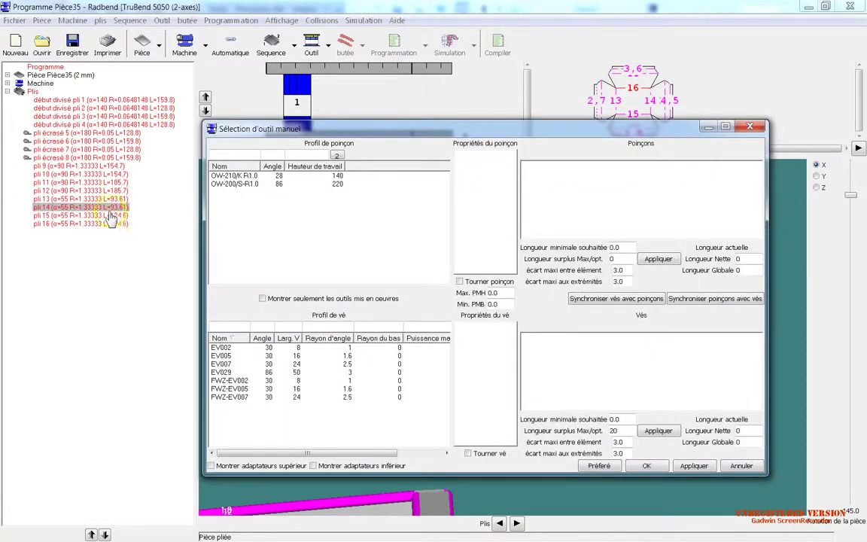
click(264, 175)
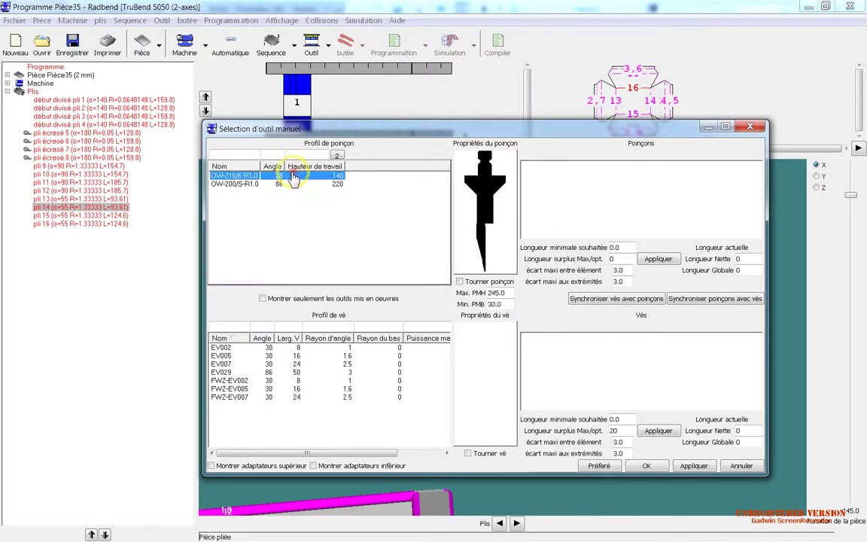
click(329, 178)
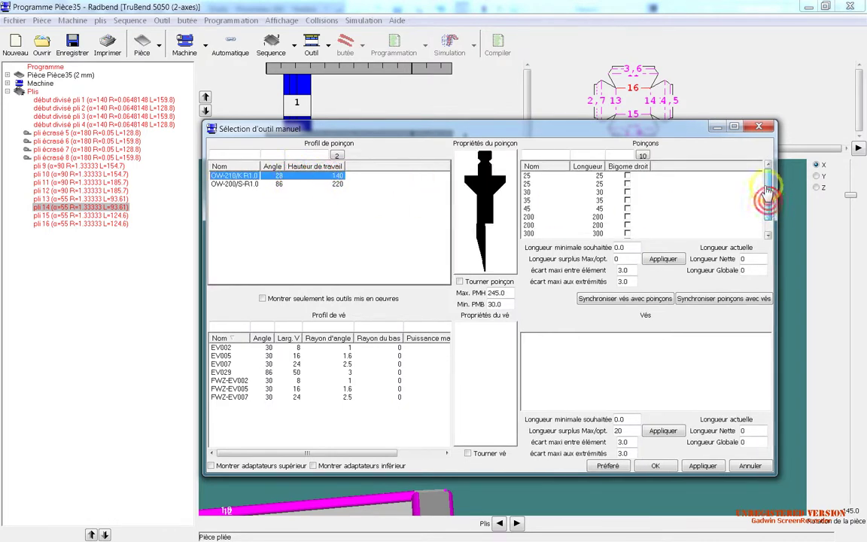
Step: Set the minimum desired punch length to 93 and apply it to pick the punch segments automatically
mouse_move(769, 180)
mouse_down()
mouse_move(770, 218)
mouse_move(772, 136)
mouse_up()
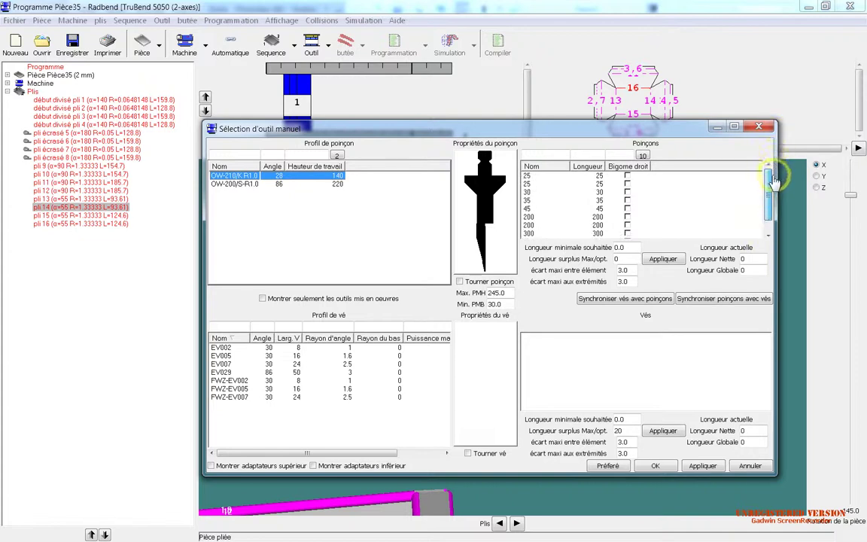
scroll(764, 224, down, 2)
scroll(764, 225, up, 2)
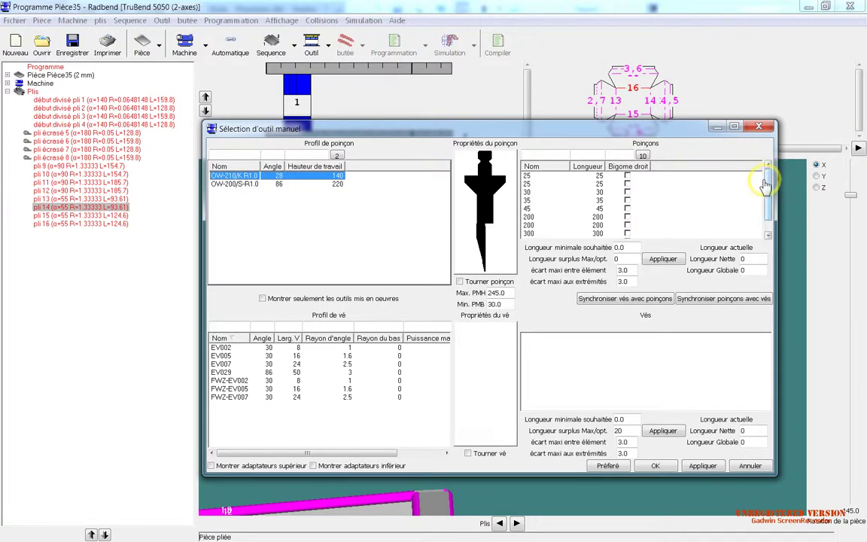
click(620, 249)
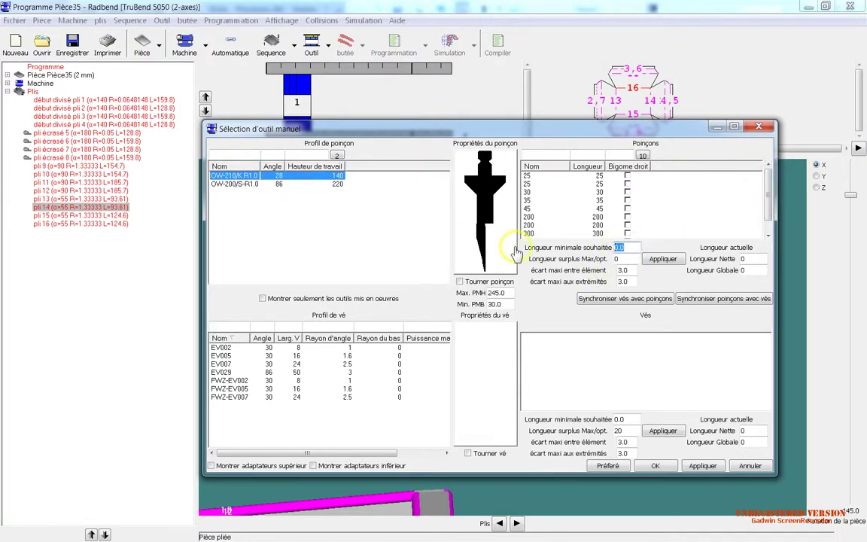
click(630, 248)
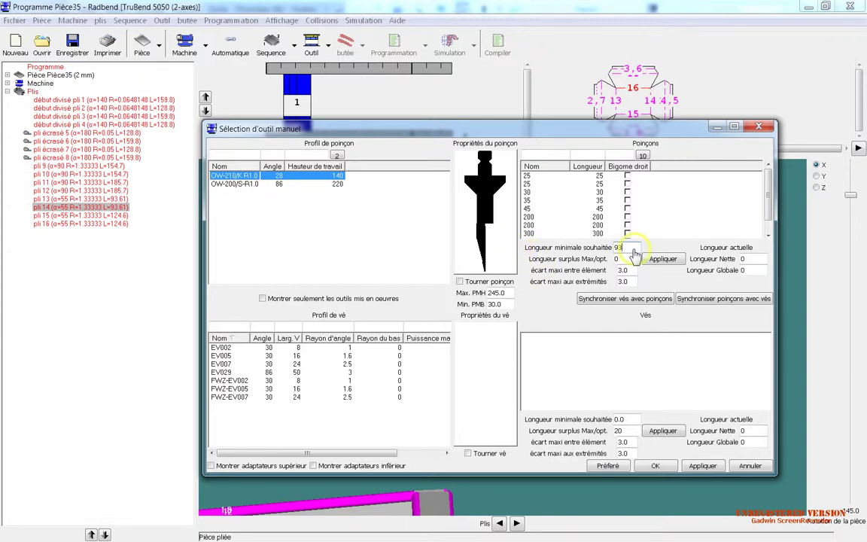
click(659, 258)
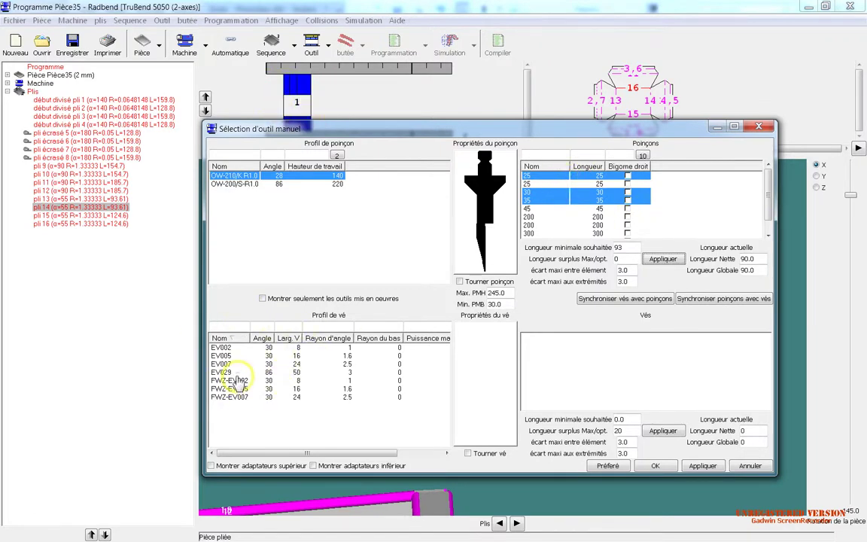
Step: Compare the shapes and V widths of the die profiles EV002 and FWZ-EV002 for the second tool setup
click(301, 348)
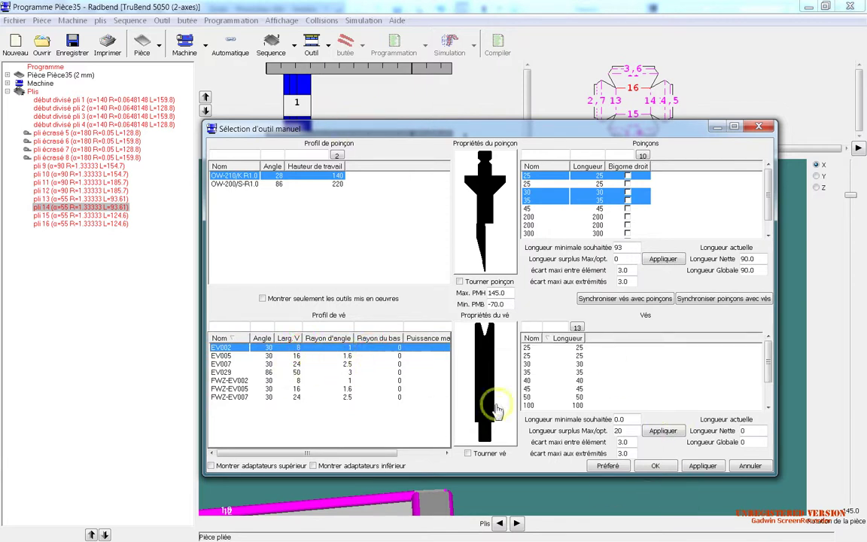
click(229, 381)
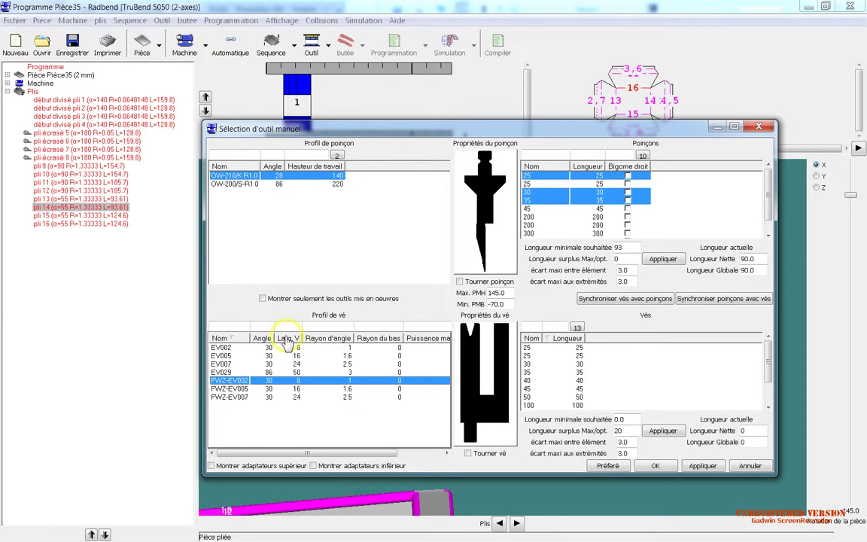
click(258, 349)
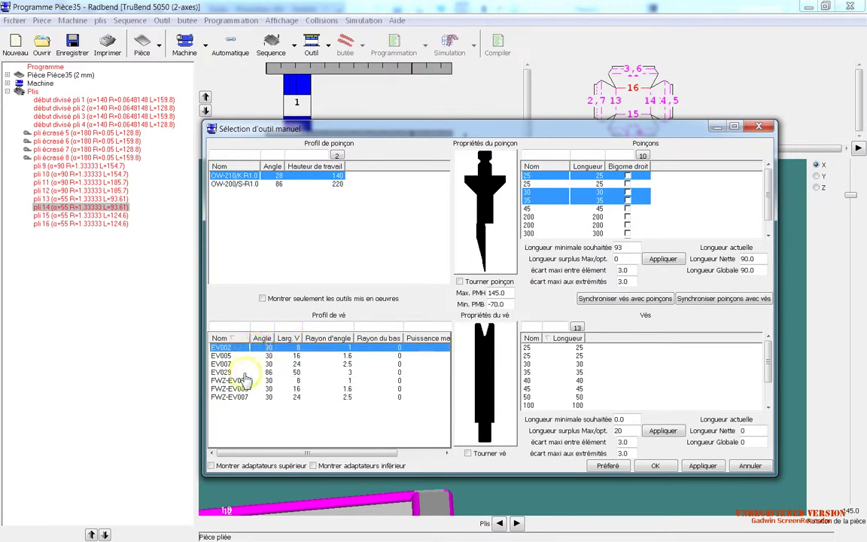
click(243, 382)
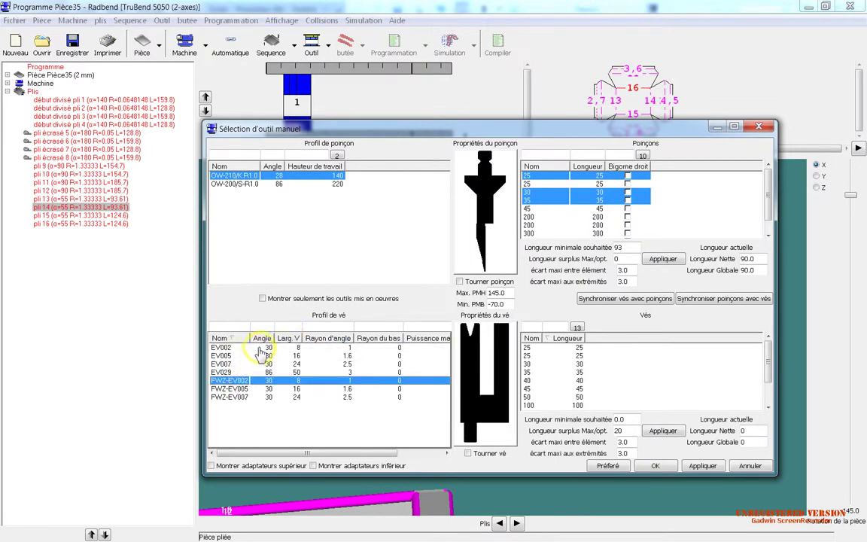
click(260, 349)
click(258, 348)
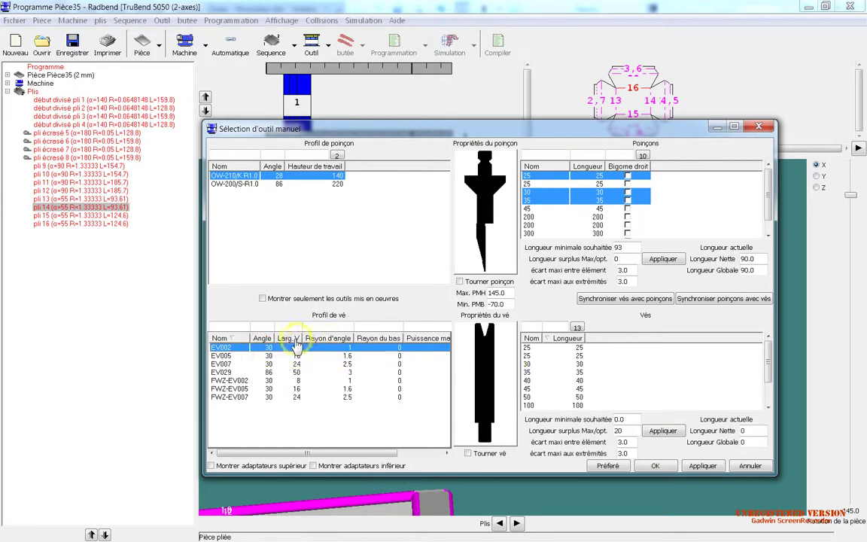
click(297, 381)
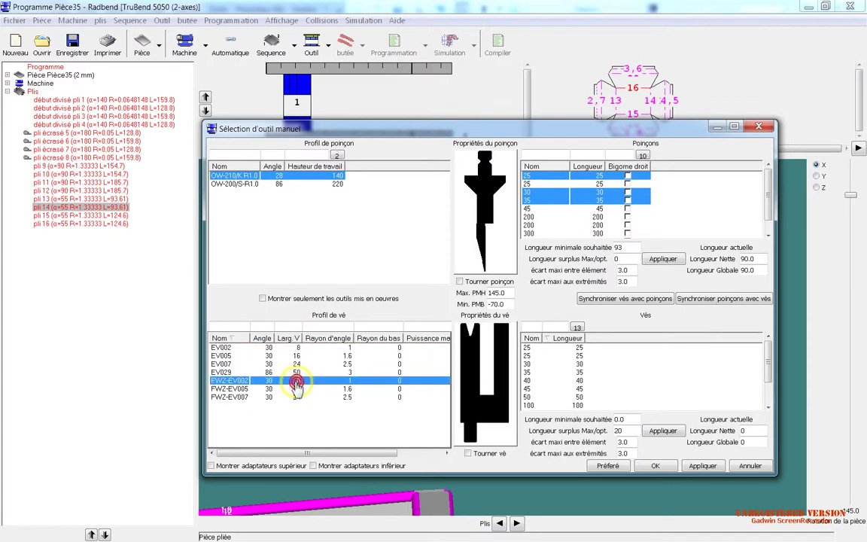
Step: Synchronise the segments of die profile EV002 with the punches, accept the setup, and shift station 2 slightly towards station 1
click(295, 347)
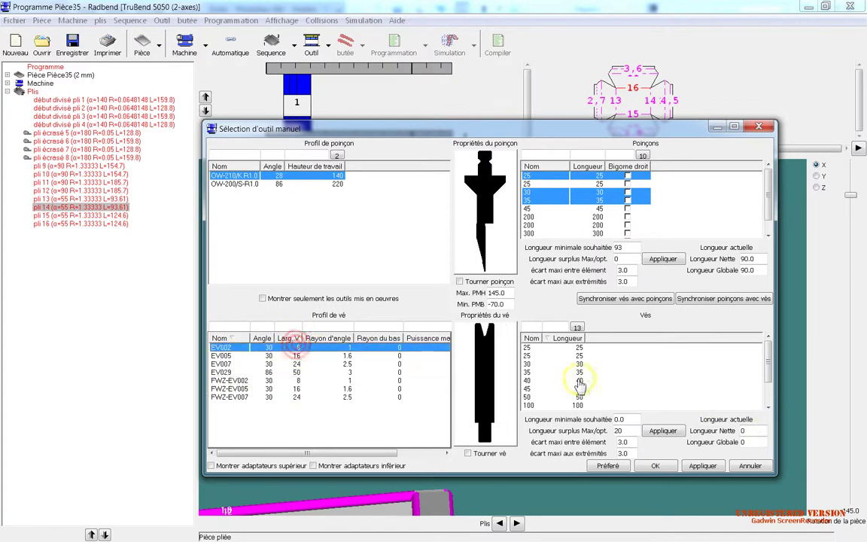
click(625, 299)
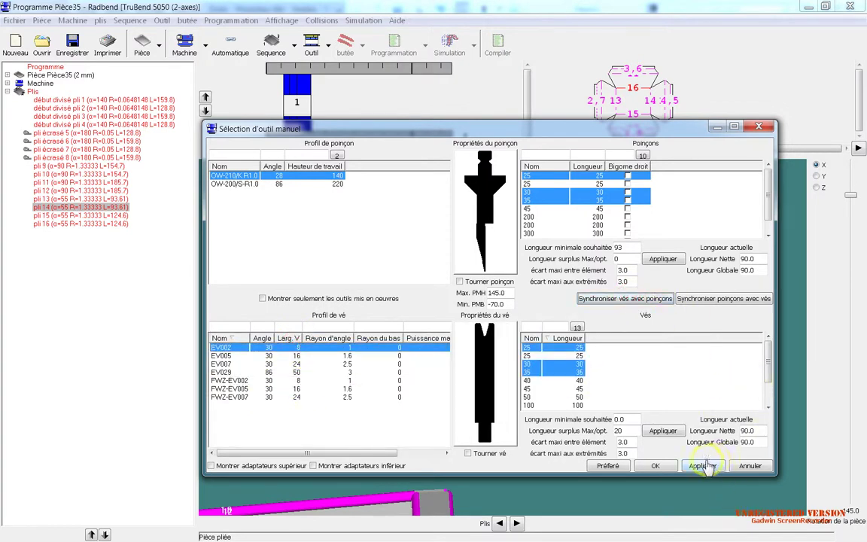
click(655, 466)
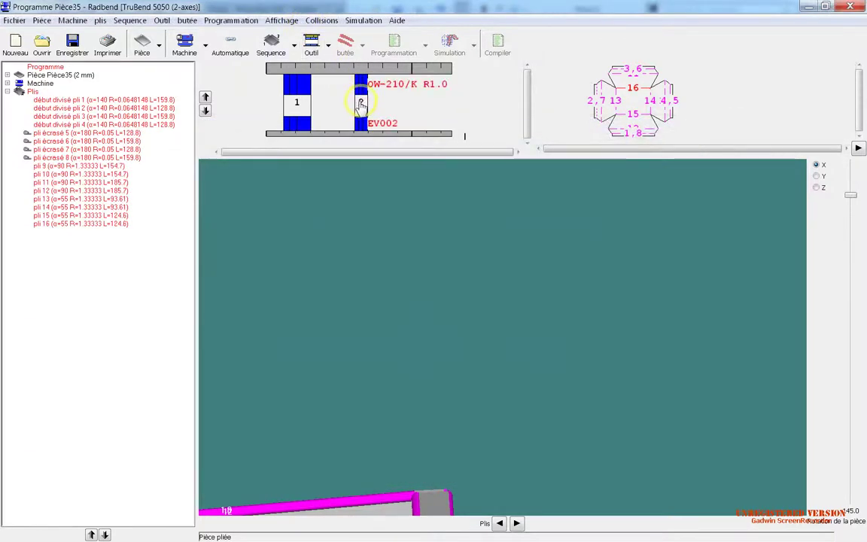
drag(361, 103, 342, 106)
Step: Start a manual tool setup for bend 15 using punch profile OW-210/K R1.0 with the segments Heal Left 100 and 25
click(113, 216)
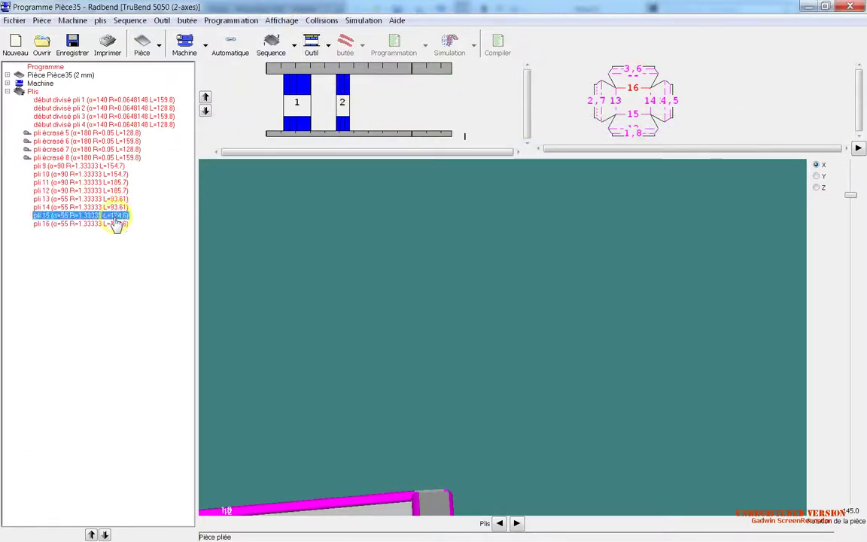
click(329, 45)
click(373, 168)
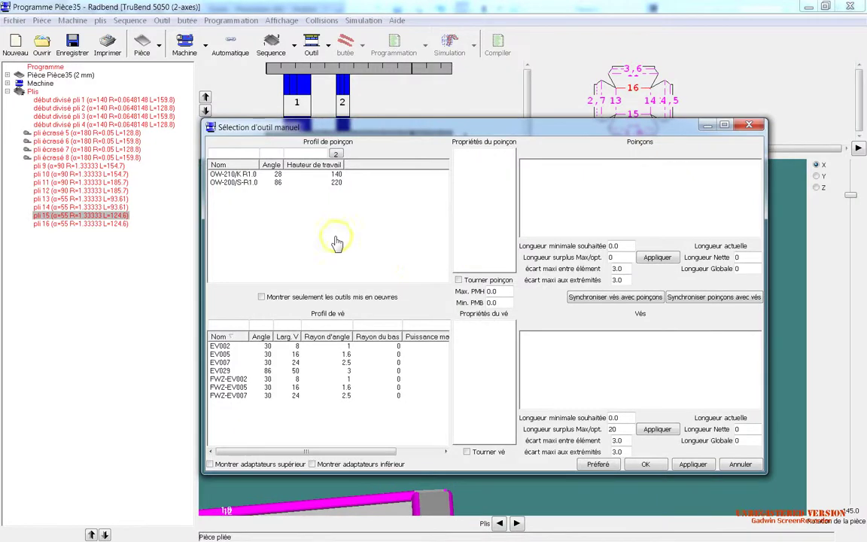
click(337, 175)
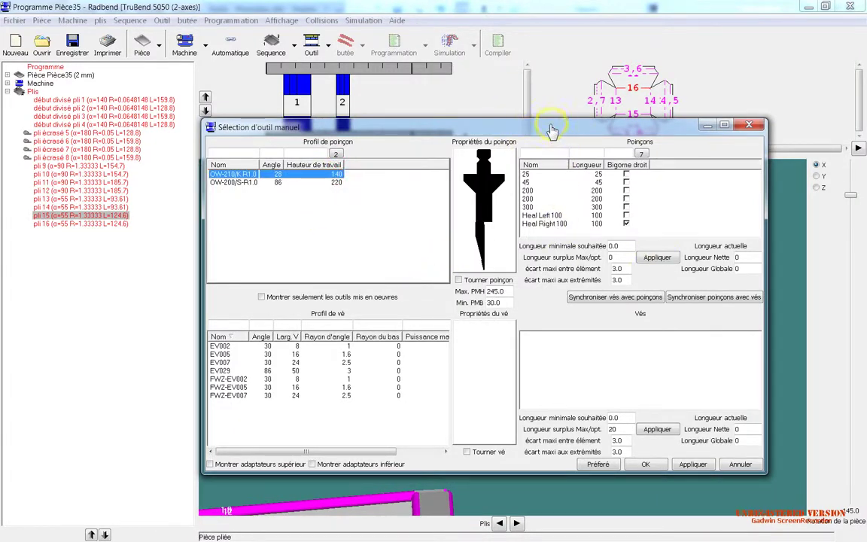
drag(547, 131, 547, 194)
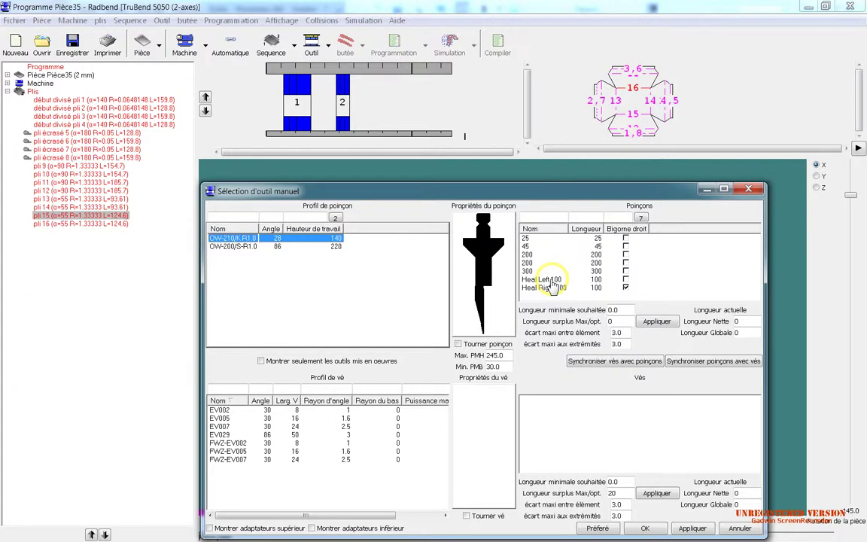
drag(551, 280, 531, 239)
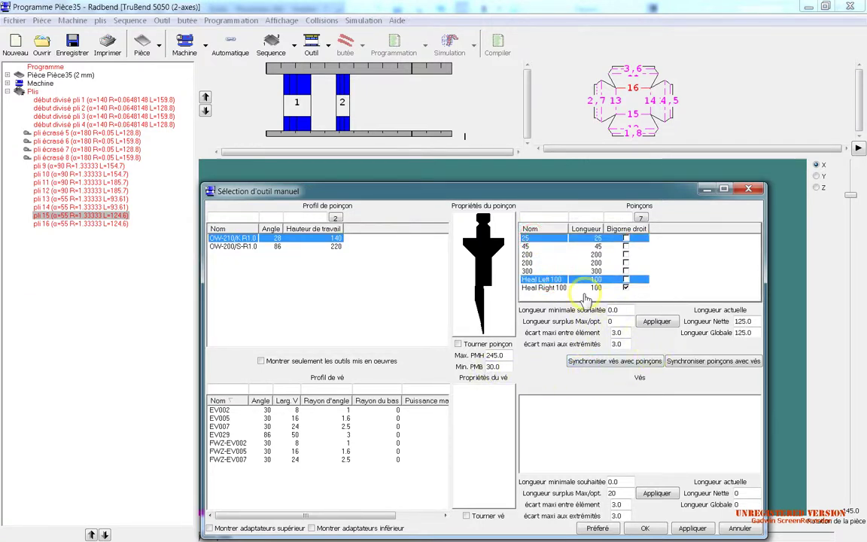
Step: Choose die profile EV002 for the third setup, synchronise its segments with the punches, and accept the tool selection
click(275, 409)
click(617, 362)
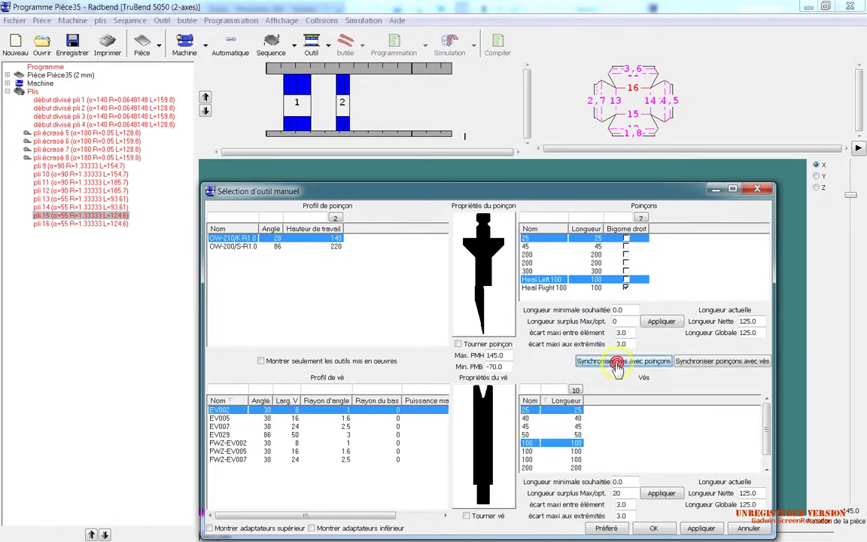
click(650, 530)
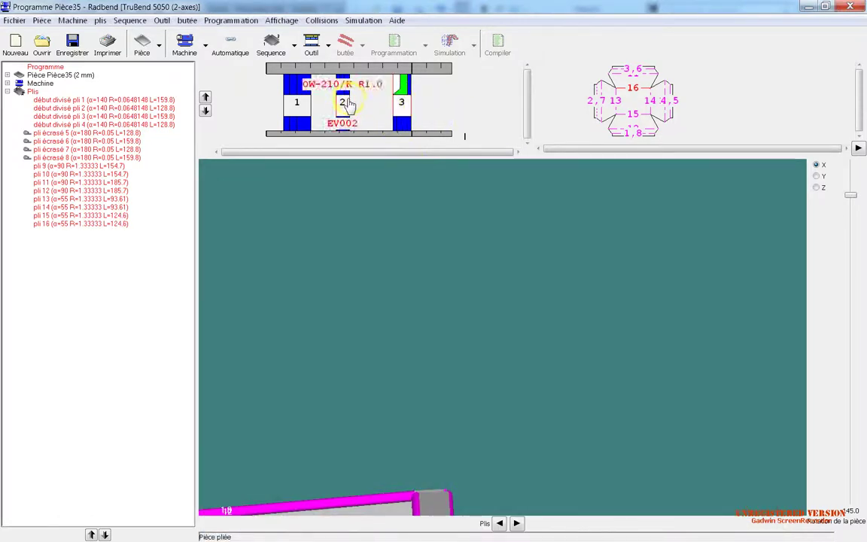
Step: Reposition tool station 2 roughly midway between stations 1 and 3 and nudge station 3 slightly outward
drag(342, 106, 407, 104)
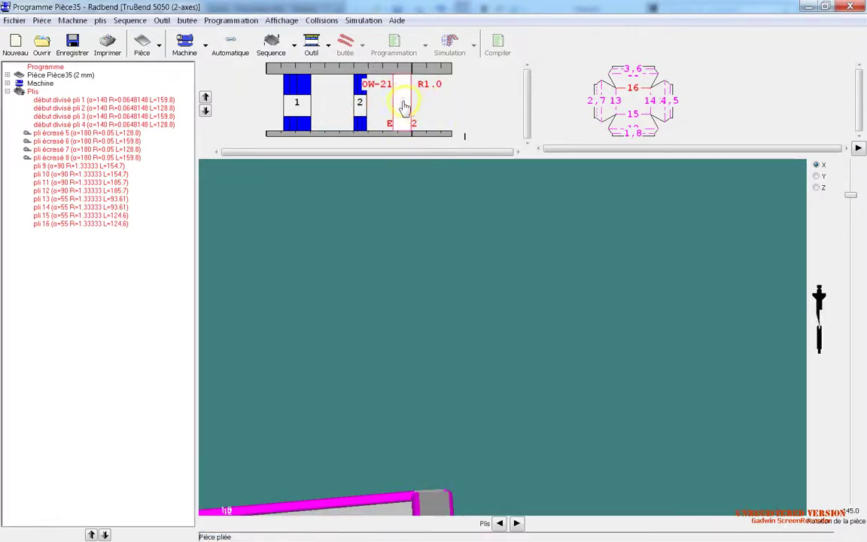
click(404, 101)
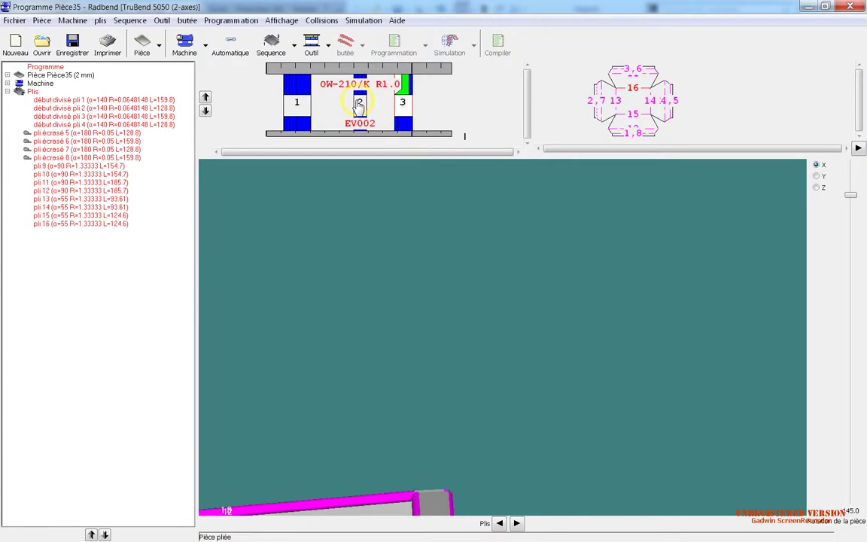
drag(367, 106, 356, 102)
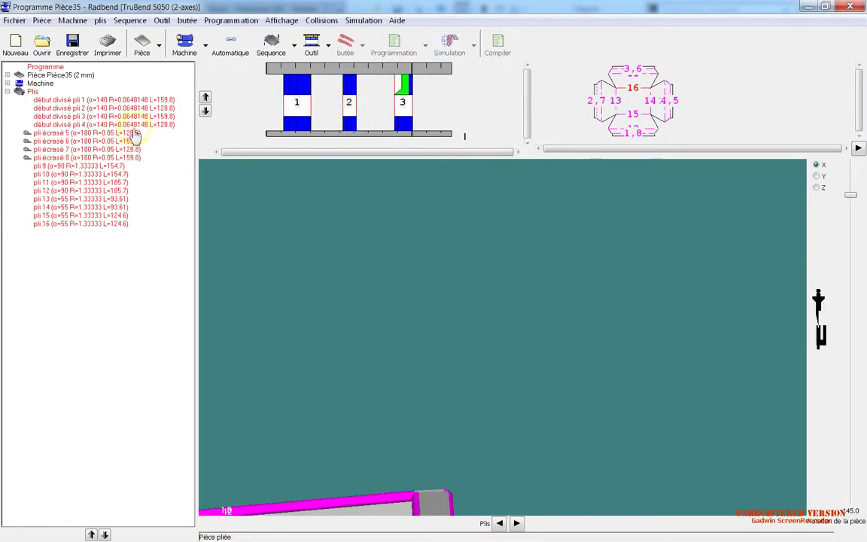
Step: Assign bends 1 to 12 to tool configuration 1 (L=190)
scroll(524, 339, down, 10)
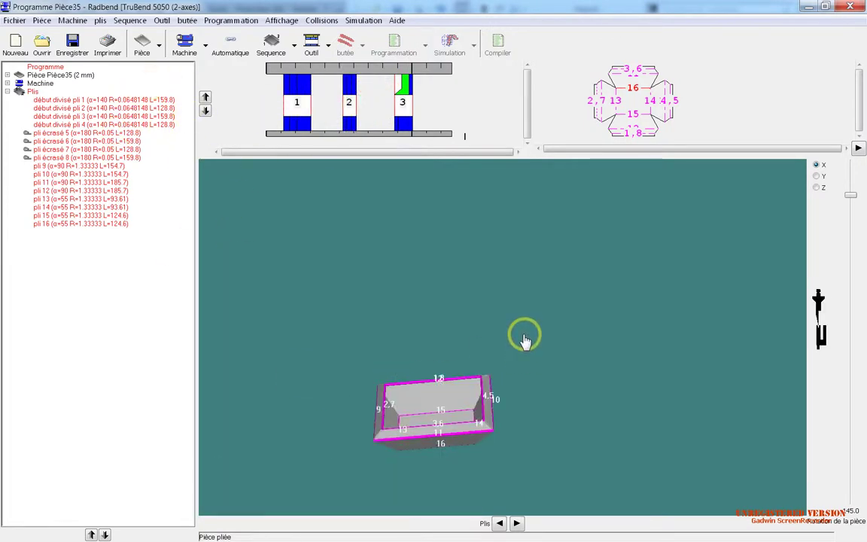
scroll(450, 401, up, 10)
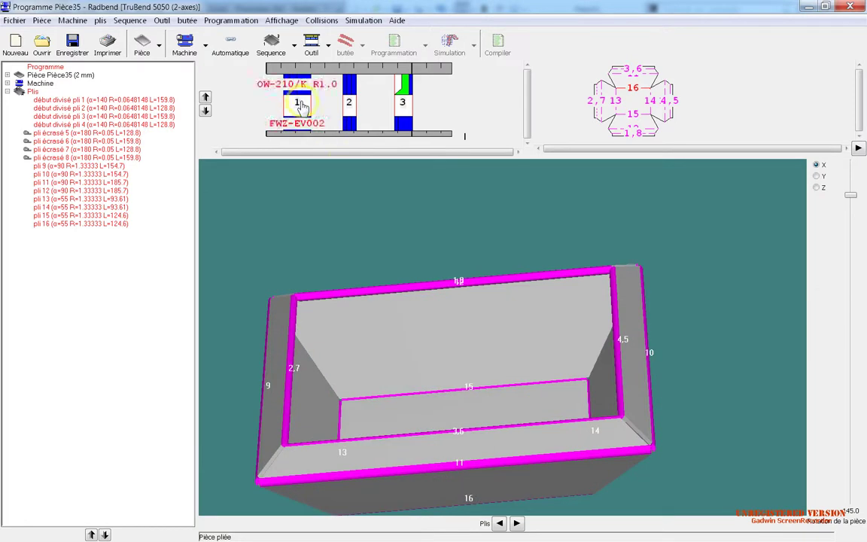
click(111, 101)
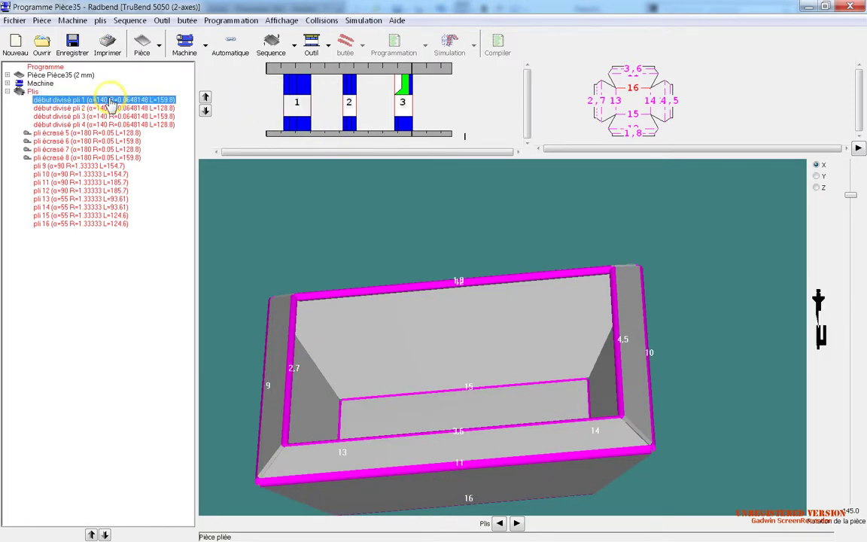
shift+click(118, 191)
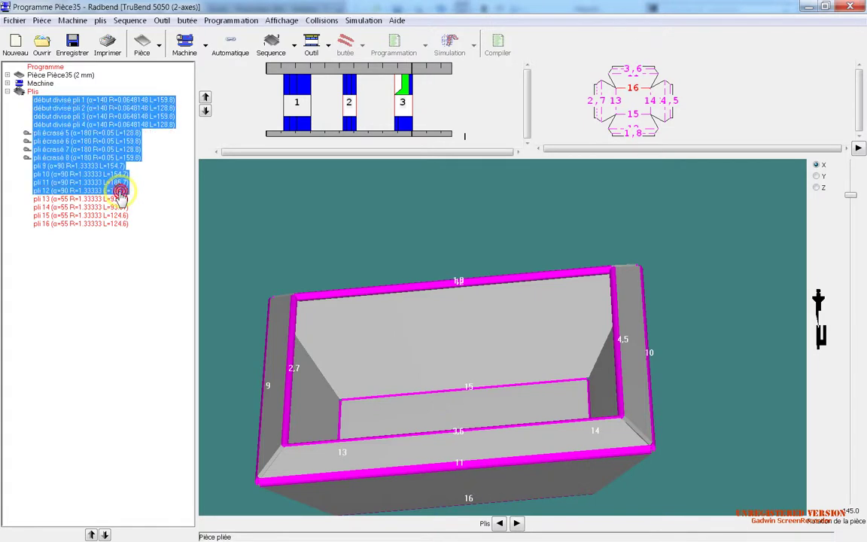
right_click(103, 133)
mouse_move(155, 187)
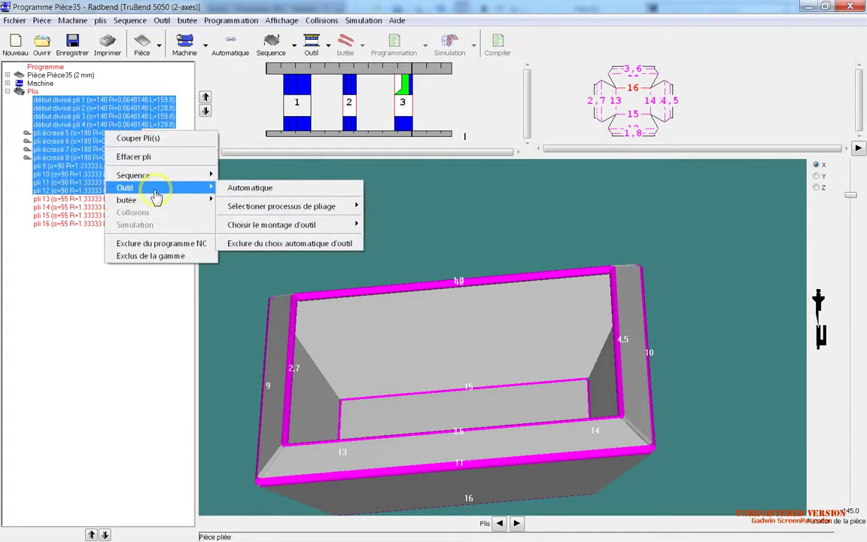
mouse_move(282, 230)
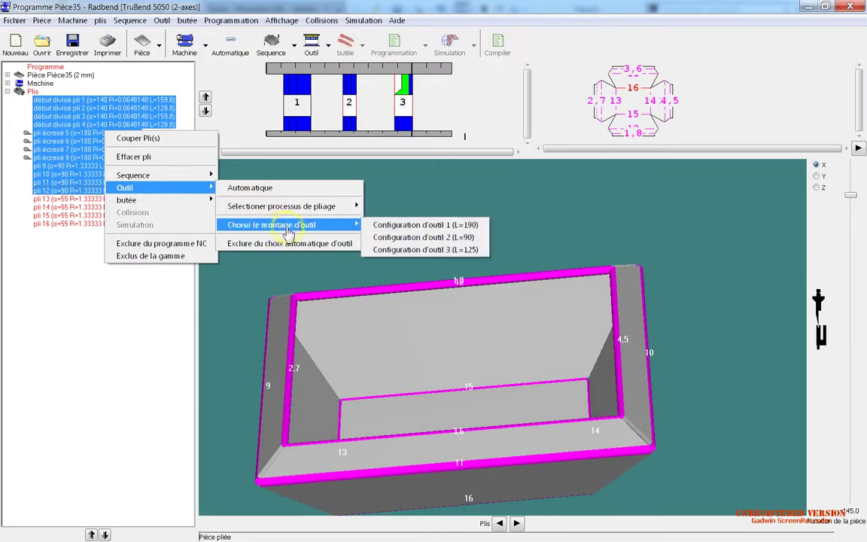
click(433, 226)
Step: Assign bends 13 and 14 to tool configuration 2 (L=90)
click(118, 200)
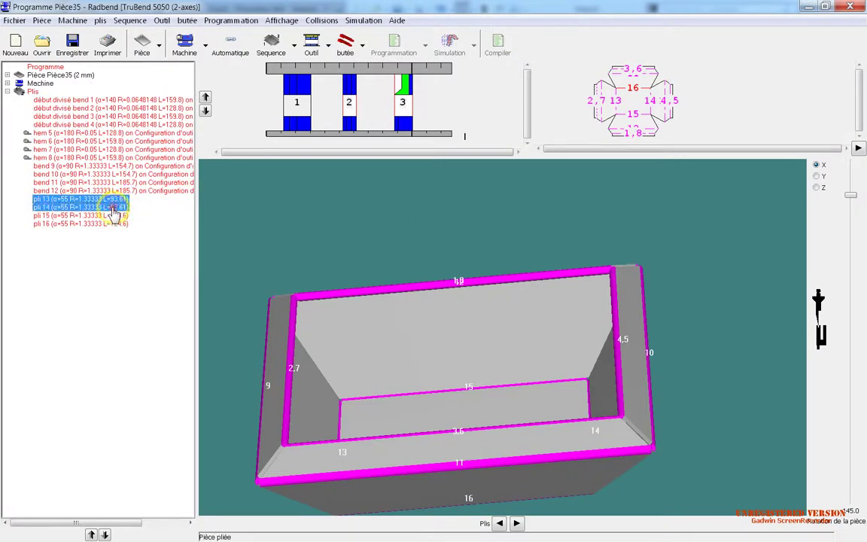
shift+click(105, 207)
right_click(101, 202)
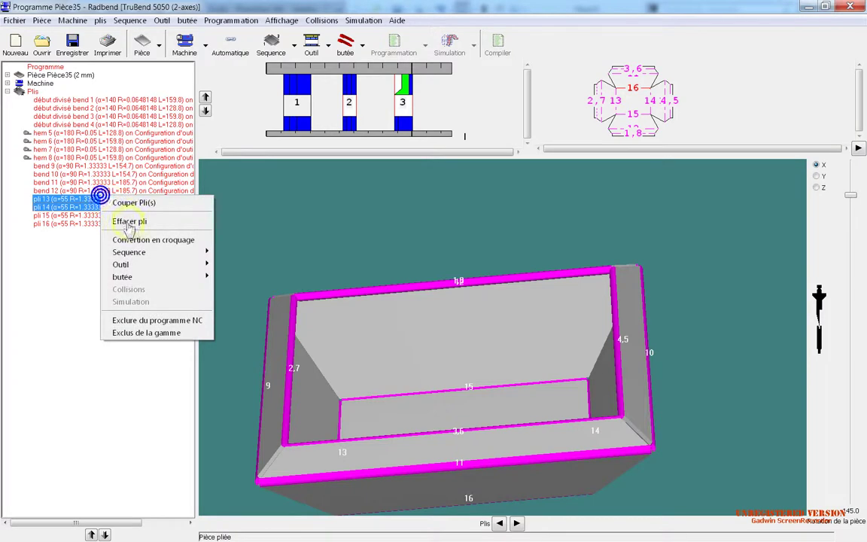
mouse_move(124, 265)
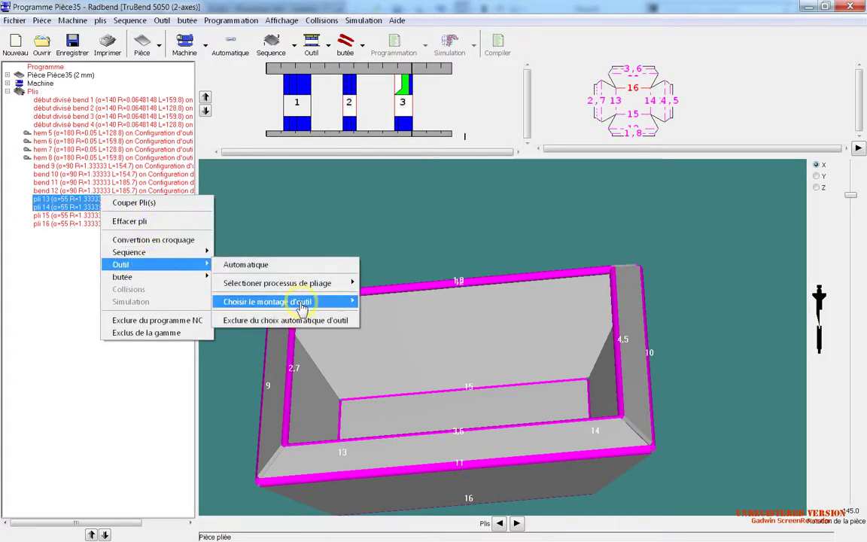
mouse_move(294, 301)
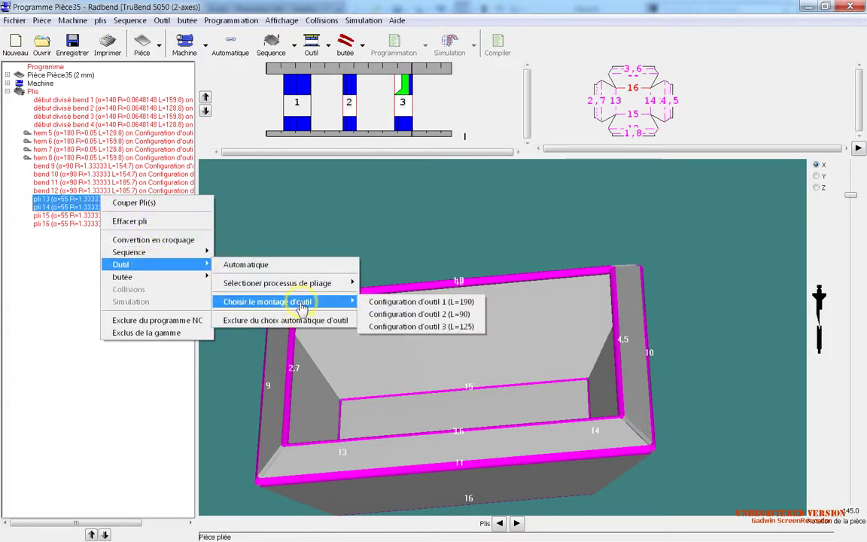
click(426, 314)
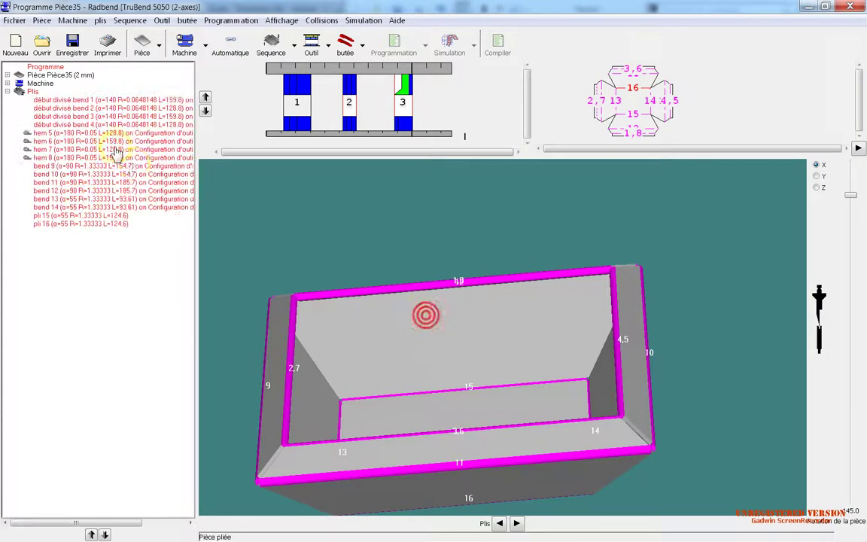
Step: Assign bends 15 and 16 to tool configuration 3 (L=125)
click(117, 216)
shift+click(118, 223)
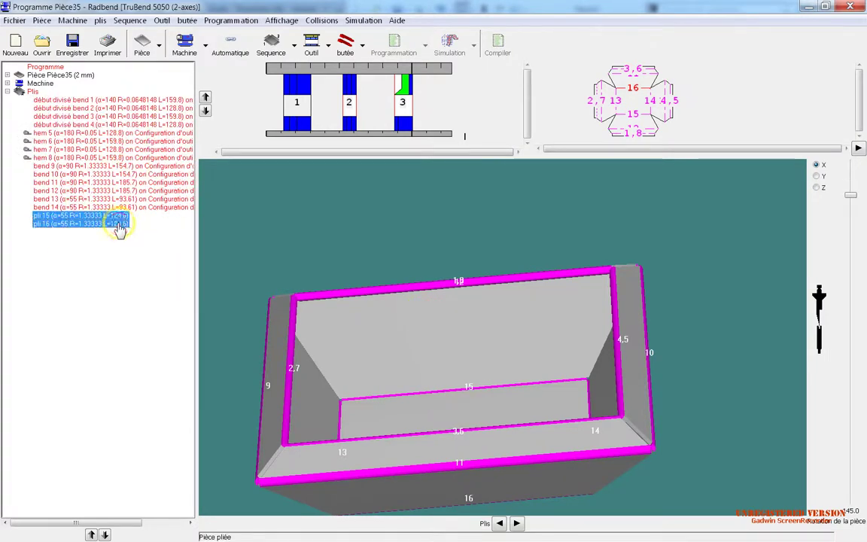
right_click(118, 225)
mouse_move(174, 292)
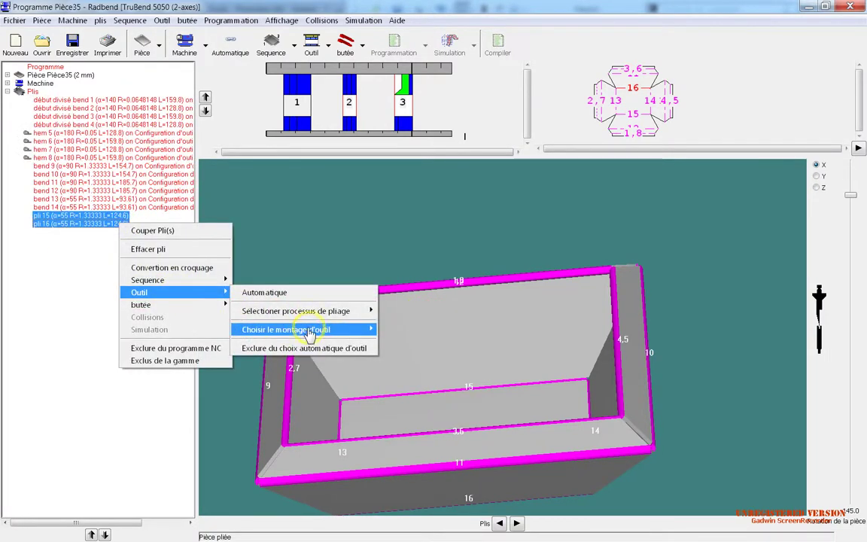
mouse_move(310, 333)
click(425, 354)
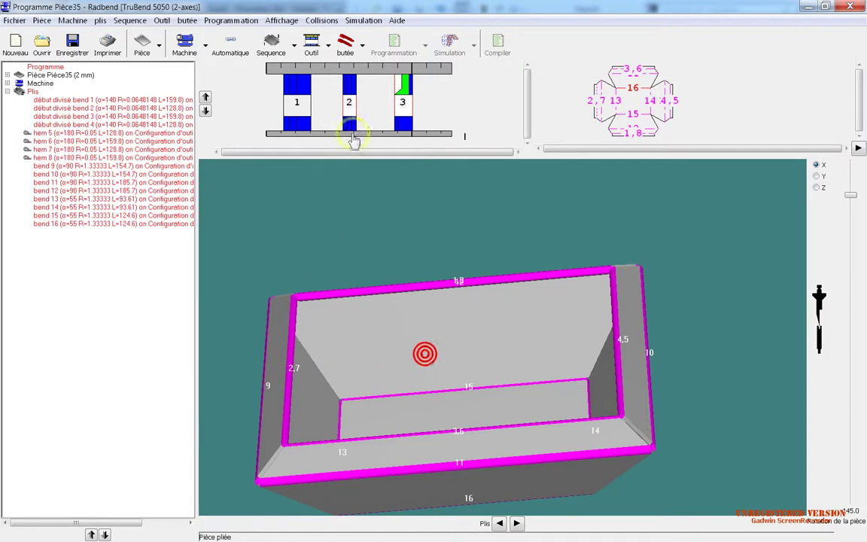
Step: Shift tool stations 2 and 1 slightly towards station 3 on the machine beam
drag(348, 105, 356, 106)
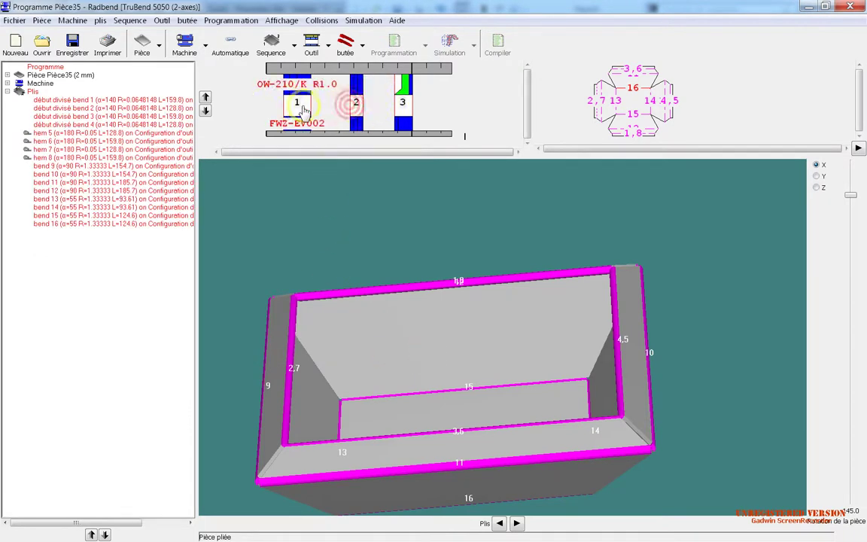
drag(301, 105, 314, 110)
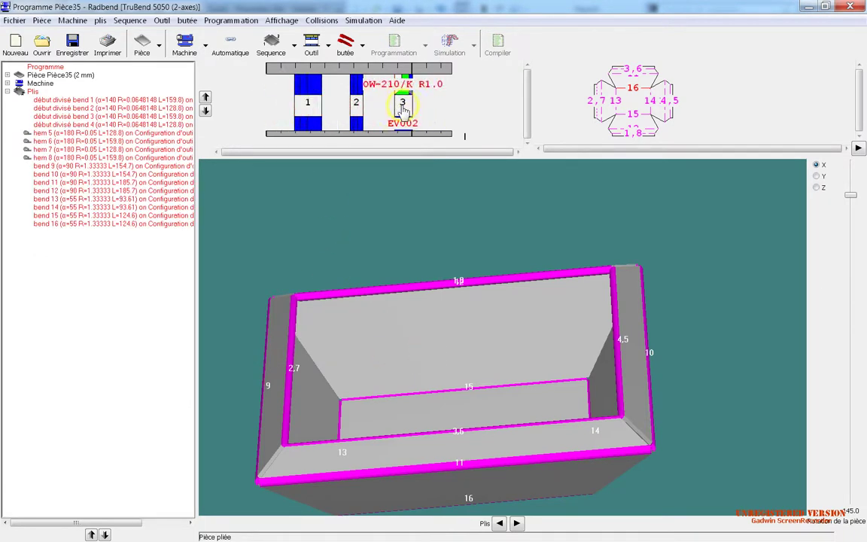
Step: Shift tool station 3 slightly towards station 2 and station 1 slightly away from it, then compute the backgauge positions for the bends
drag(403, 109, 398, 110)
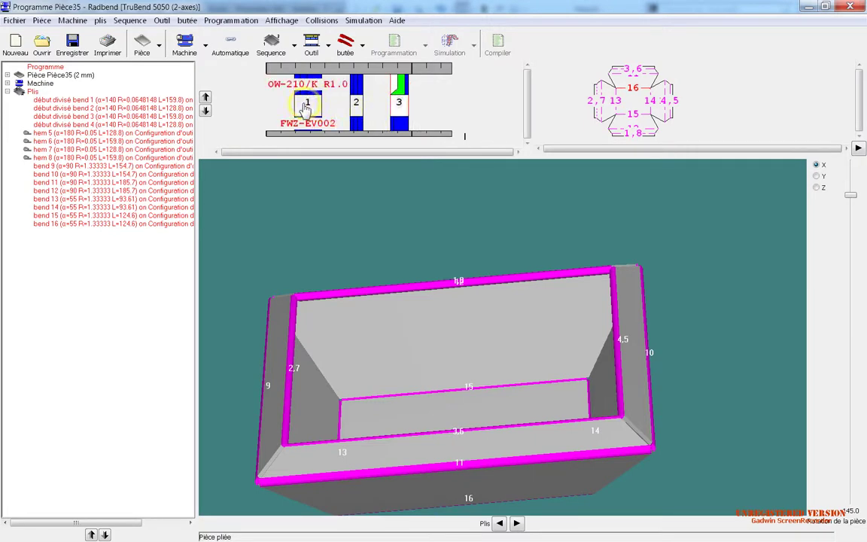
drag(305, 105, 302, 104)
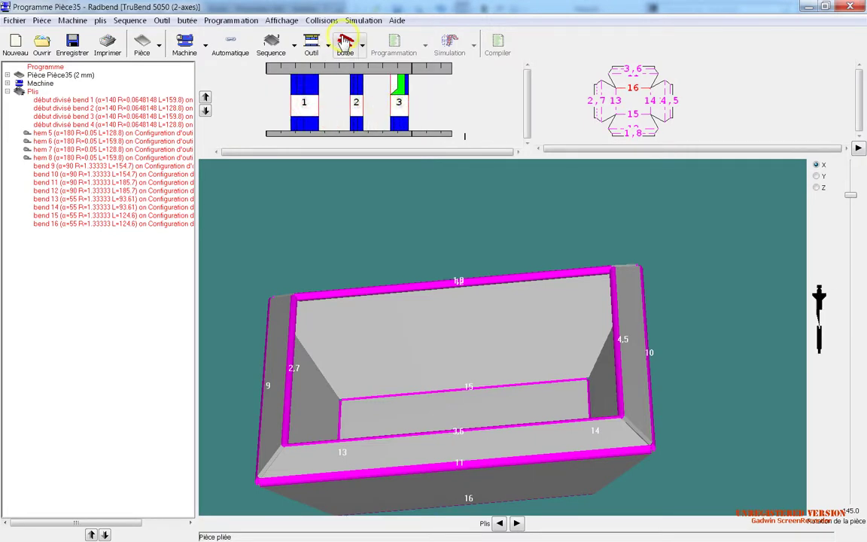
click(345, 43)
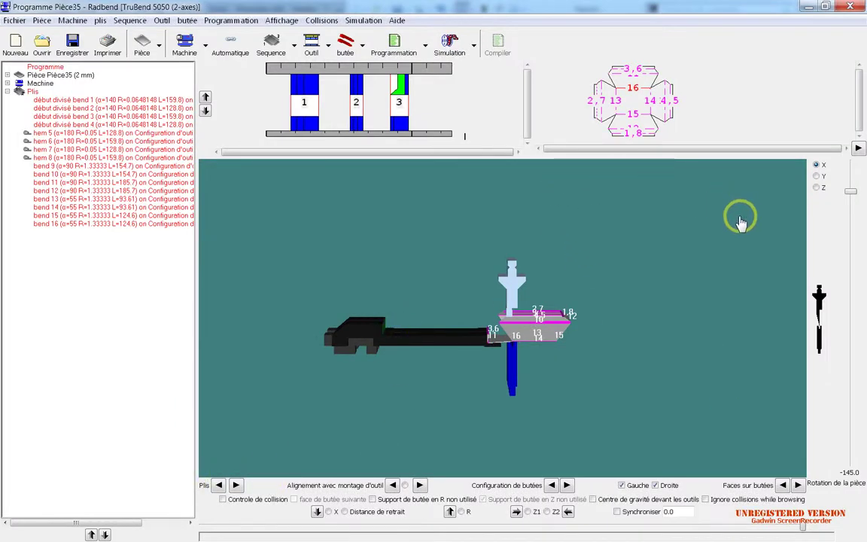
Step: Step backwards through the bend sequence from bend 16 to bend 1, examining the part, tool and backgauge positions at each bend
mouse_move(586, 285)
mouse_down()
mouse_move(615, 272)
mouse_move(609, 312)
mouse_move(587, 311)
mouse_move(623, 308)
mouse_move(590, 302)
mouse_move(600, 290)
mouse_move(592, 297)
mouse_up()
click(219, 485)
click(219, 485)
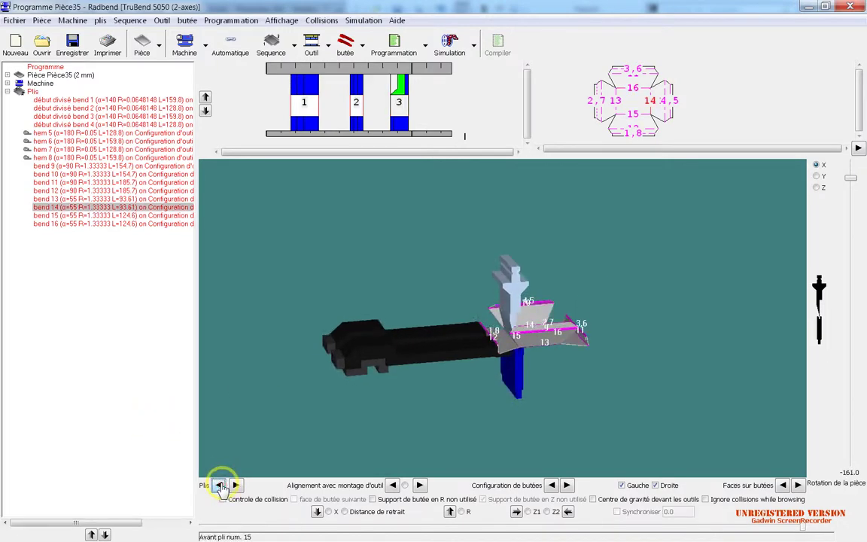
click(219, 485)
click(220, 486)
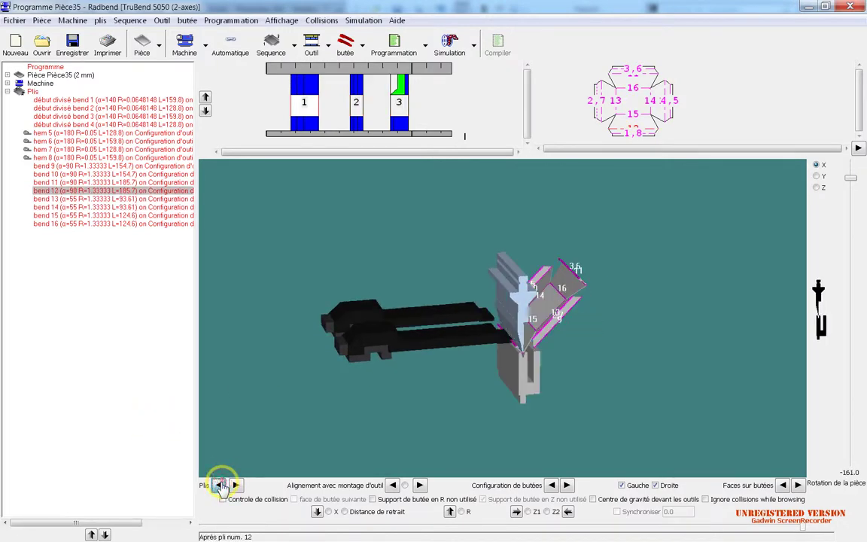
click(219, 486)
click(219, 486)
click(219, 486)
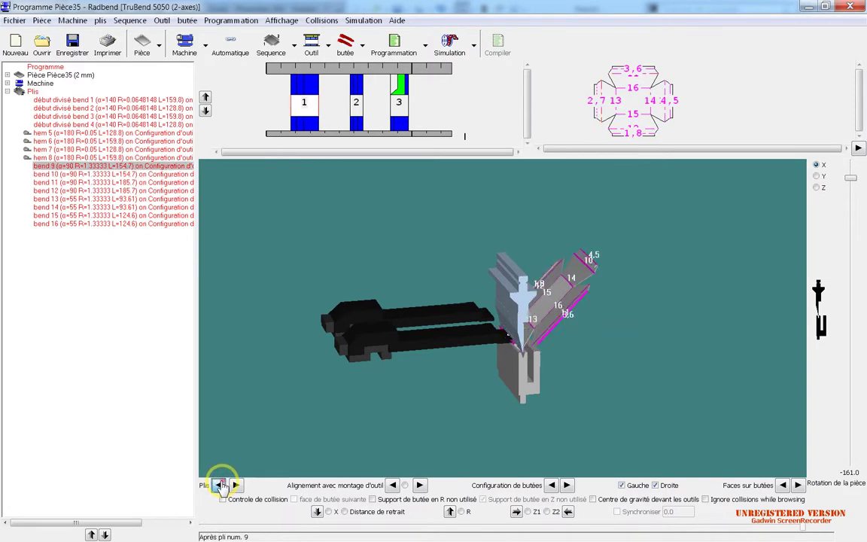
click(219, 485)
click(221, 485)
click(221, 485)
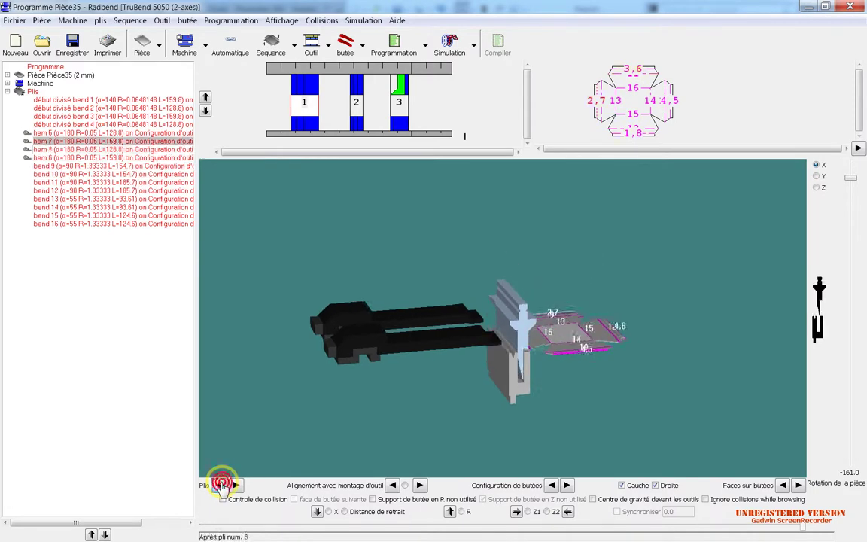
click(220, 485)
click(221, 485)
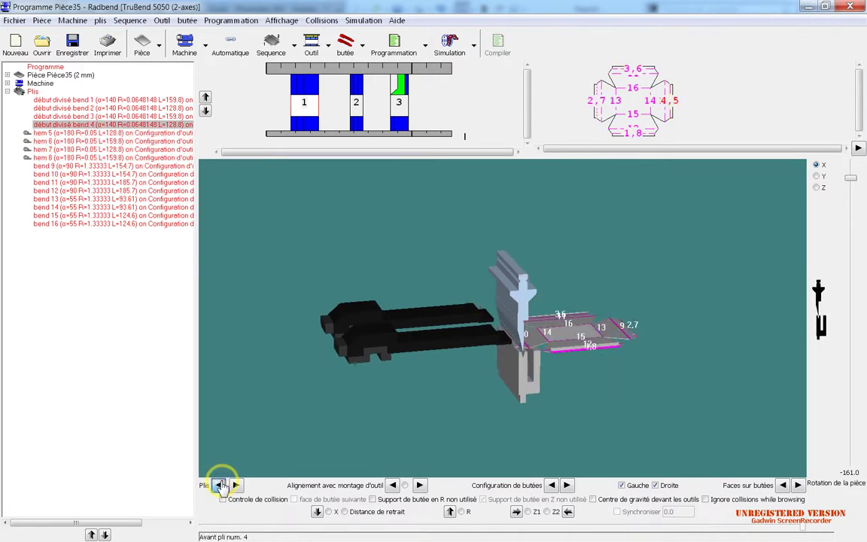
click(220, 486)
click(221, 486)
click(221, 485)
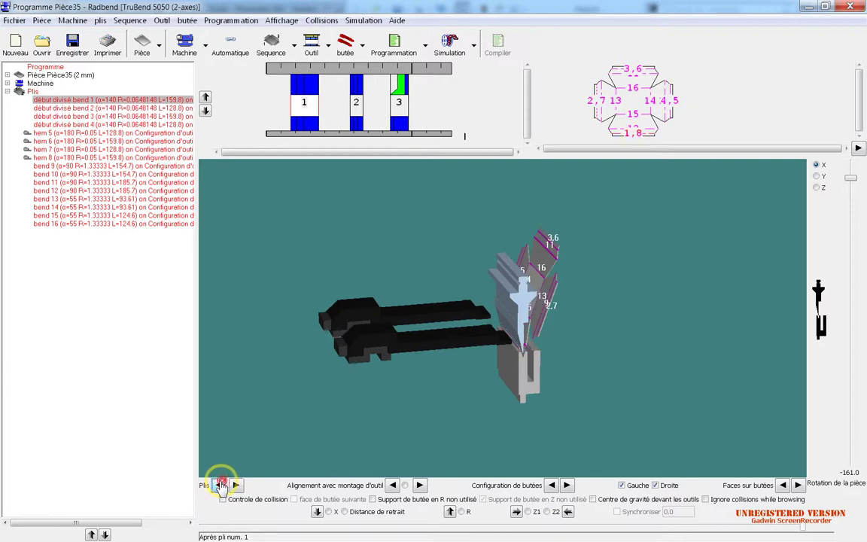
click(220, 485)
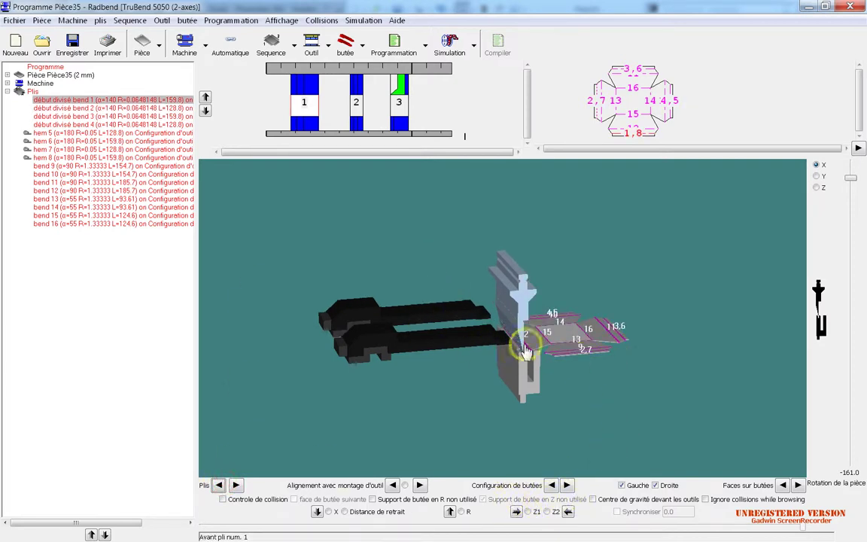
Step: Try the alternative backgauge configuration for bend 1 with the part placed behind the tools, and return to the original one
drag(554, 340, 580, 325)
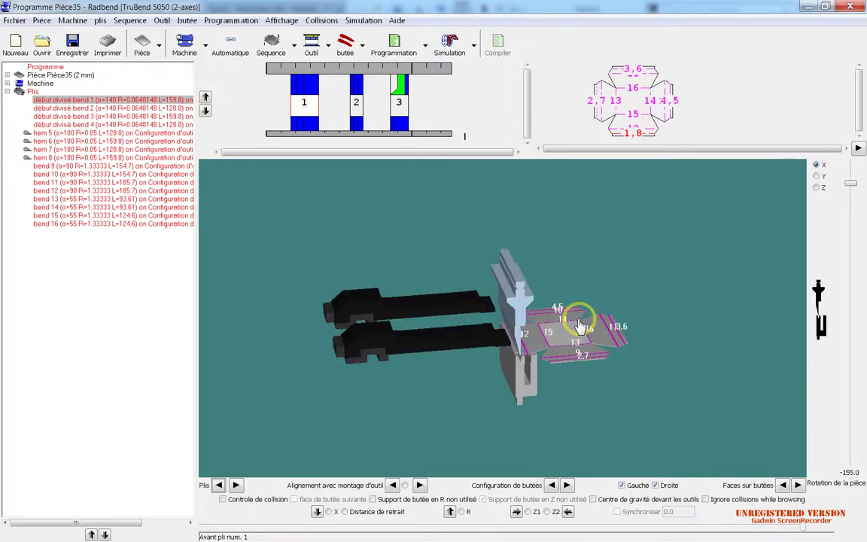
click(567, 486)
click(568, 486)
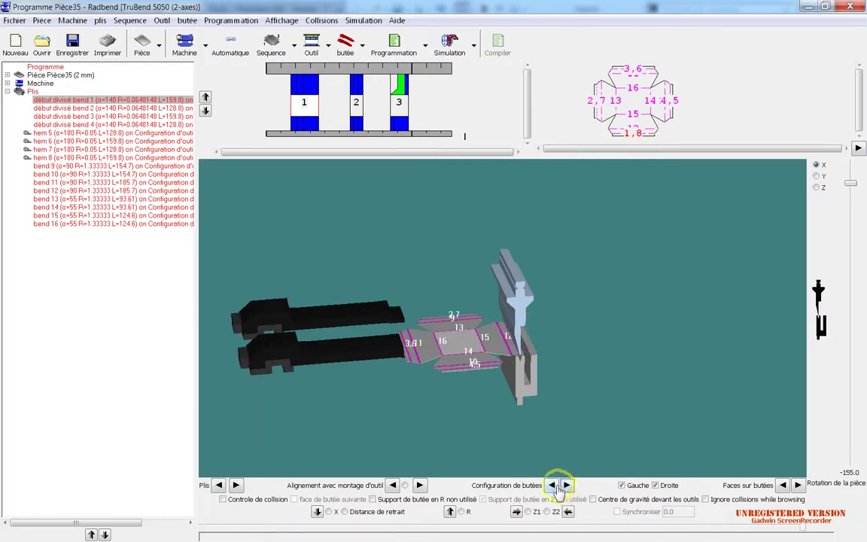
click(551, 485)
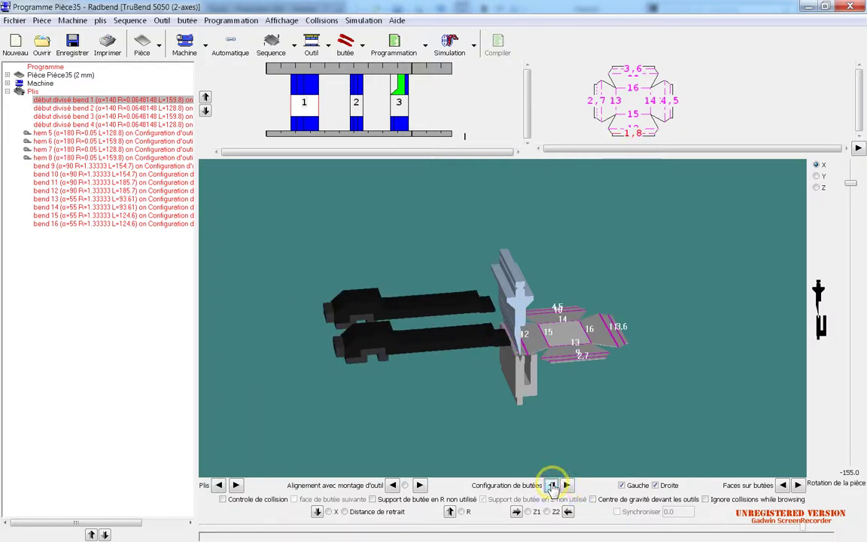
Step: Move tool station 1 closer to station 2 and switch bend 1 to the backgauge configuration with both fingers close together
mouse_move(316, 112)
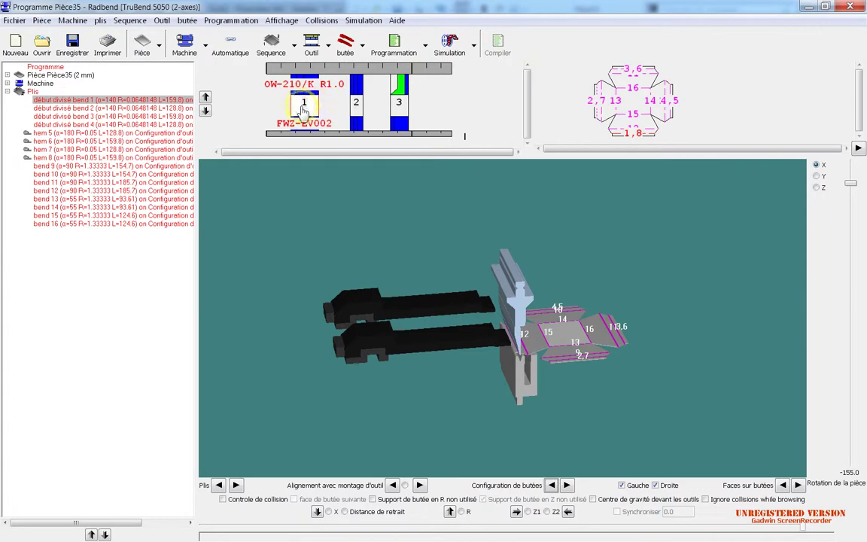
drag(302, 108, 313, 110)
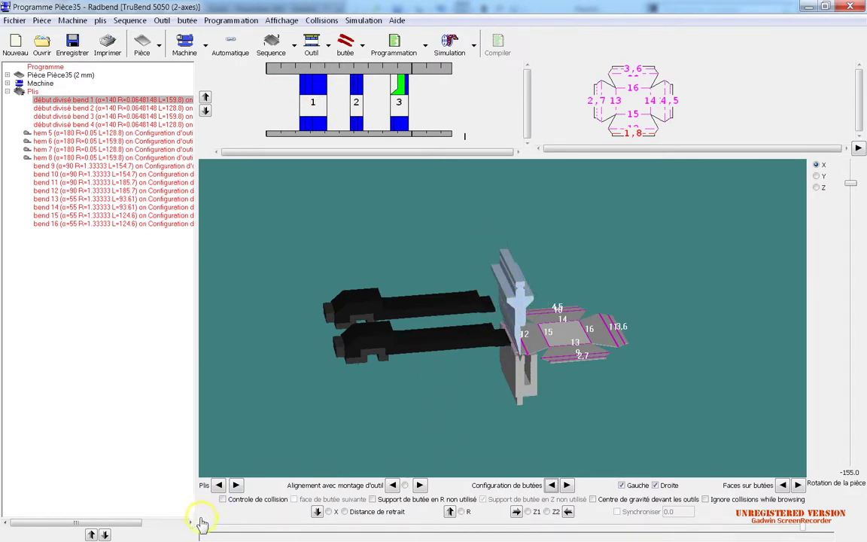
click(550, 486)
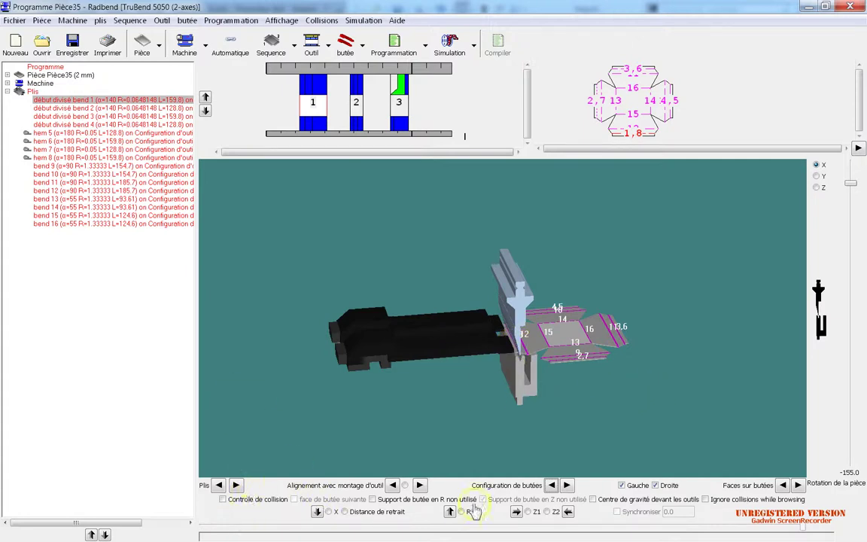
Step: Switch bends 2 and 3 to the backgauge configuration with both fingers close together
click(236, 486)
click(235, 485)
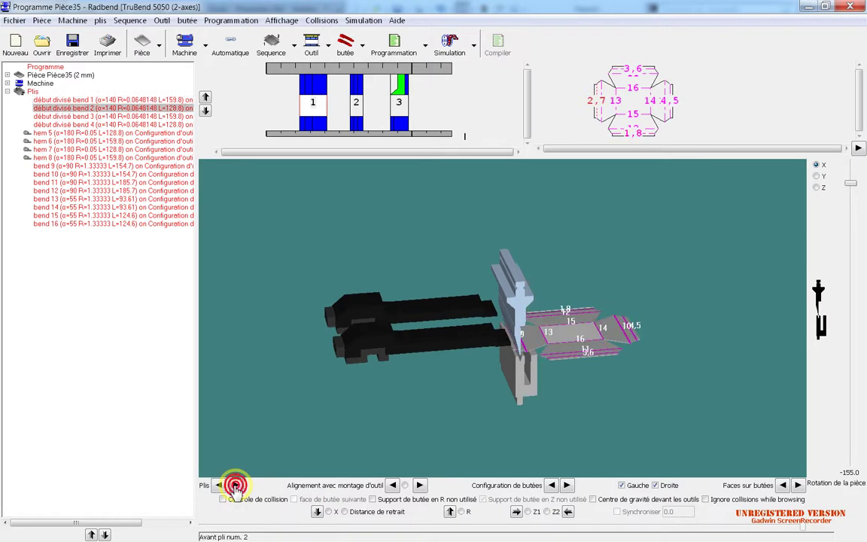
click(551, 485)
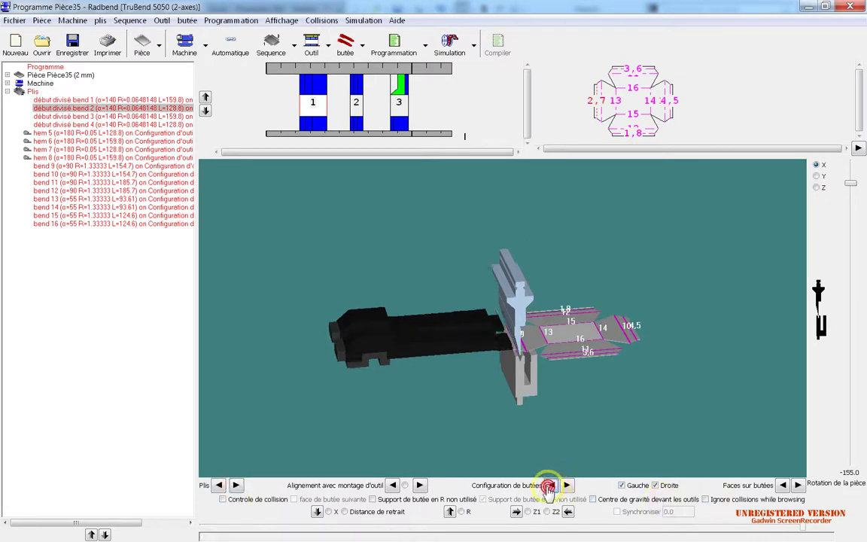
click(234, 485)
click(235, 485)
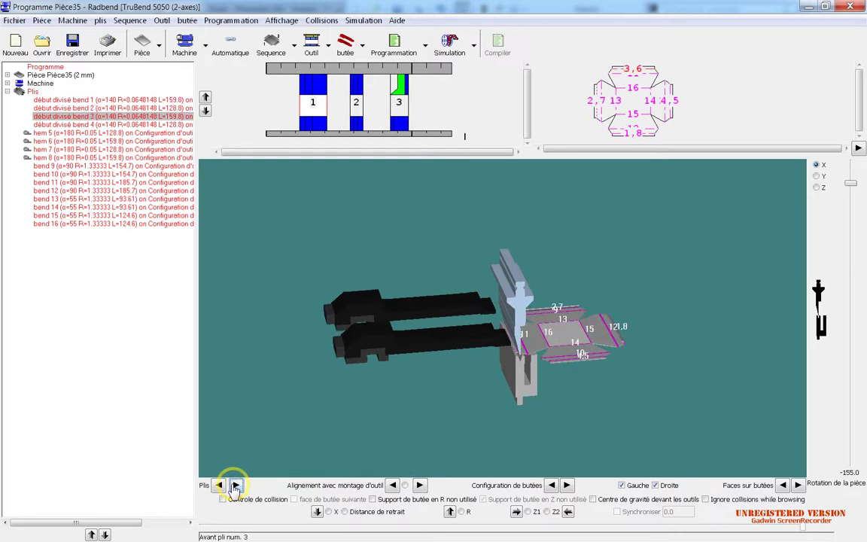
click(551, 485)
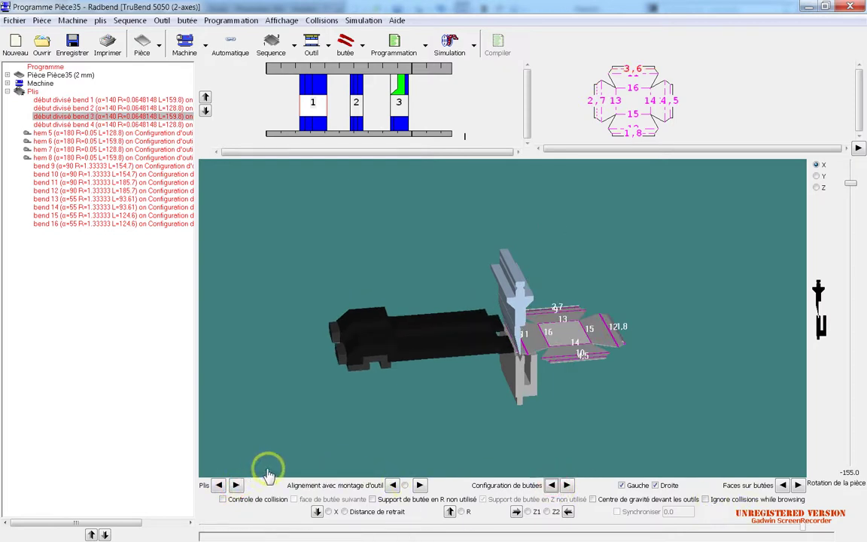
Step: Check the part folded at bends 3 and 4, and switch bend 4 to the backgauge configuration with the fingers close together
drag(636, 391, 623, 352)
scroll(616, 353, up, 5)
scroll(341, 420, down, 3)
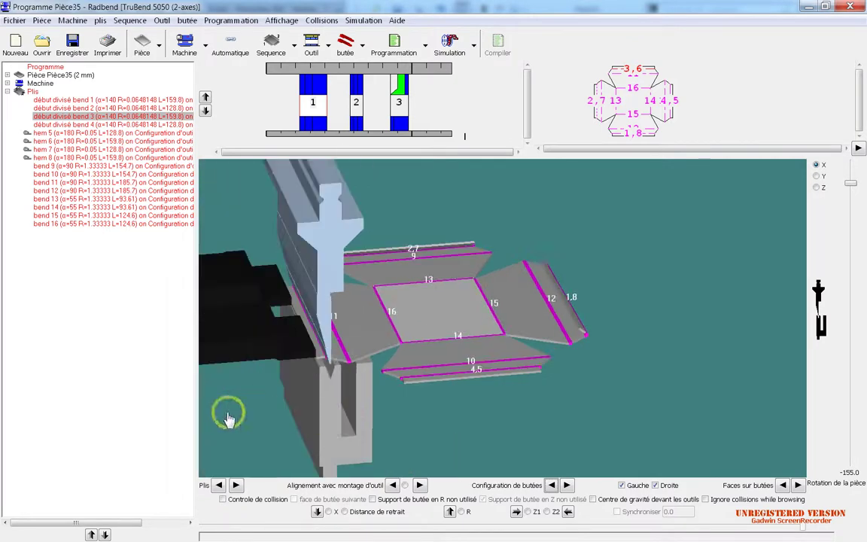
click(236, 486)
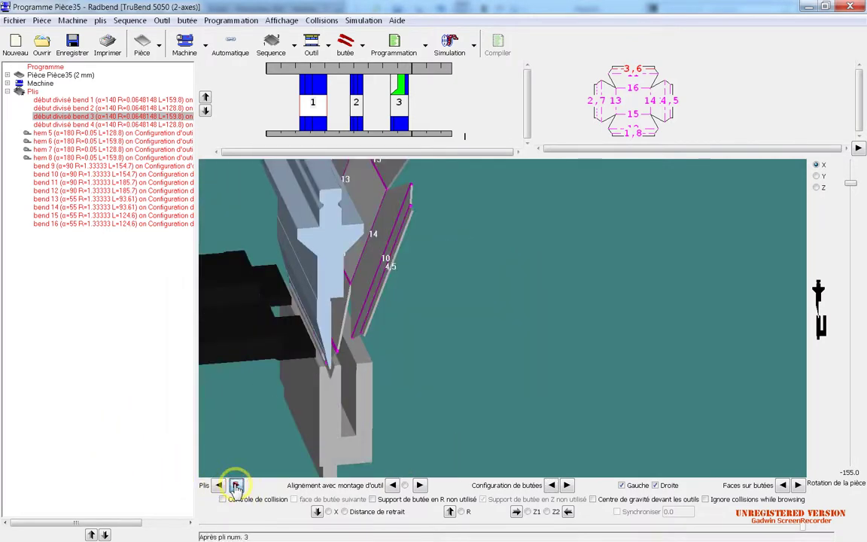
click(235, 485)
click(235, 485)
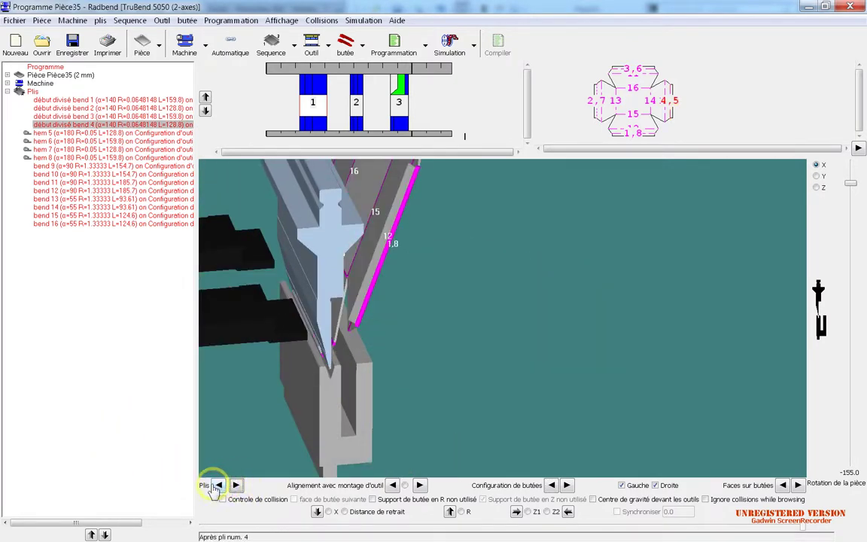
click(218, 485)
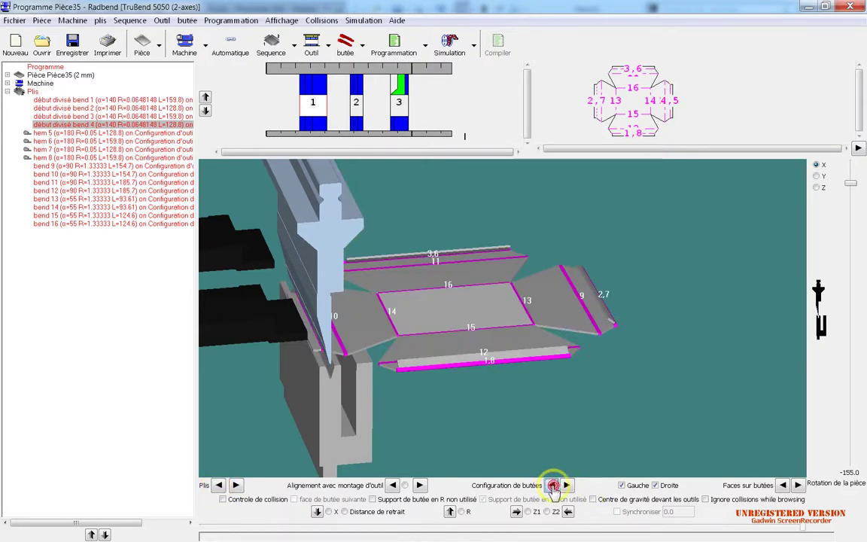
click(553, 485)
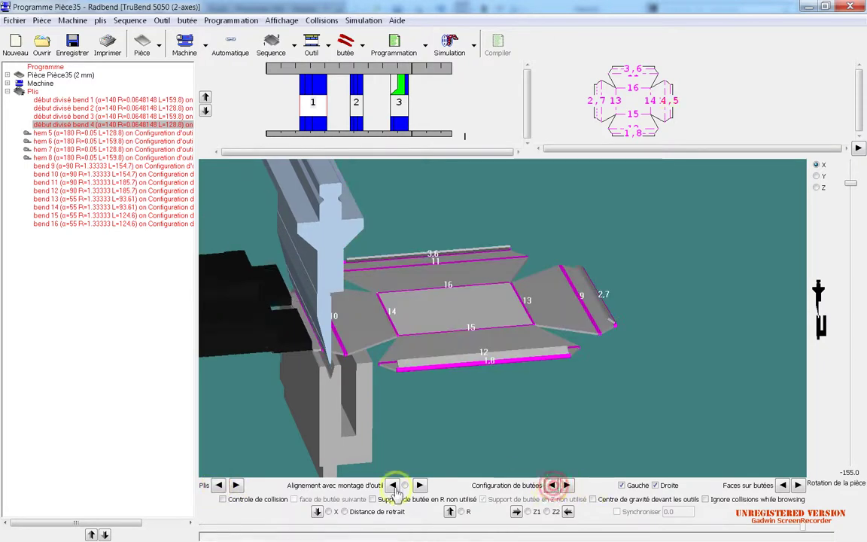
Step: Step forward through hems 5 to 8 up to bend 9, examining in side view how each hem is closed in the die
click(236, 485)
click(236, 486)
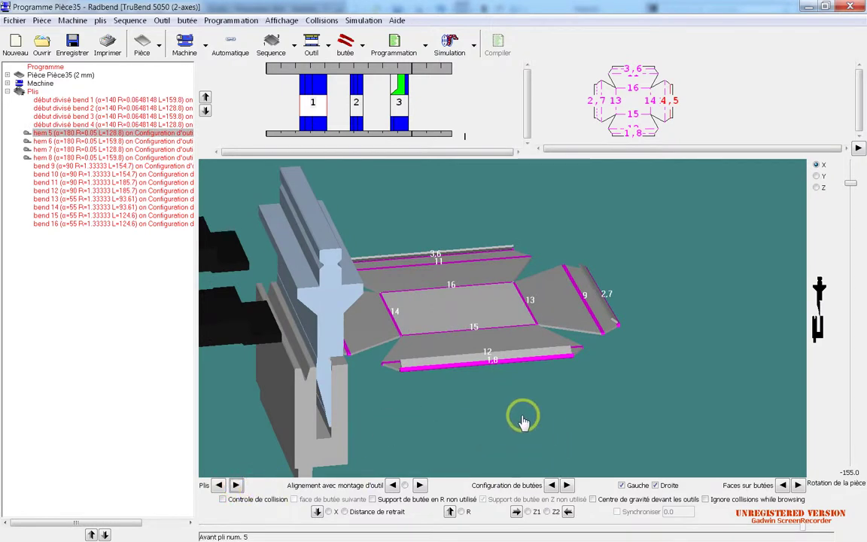
drag(518, 414, 516, 411)
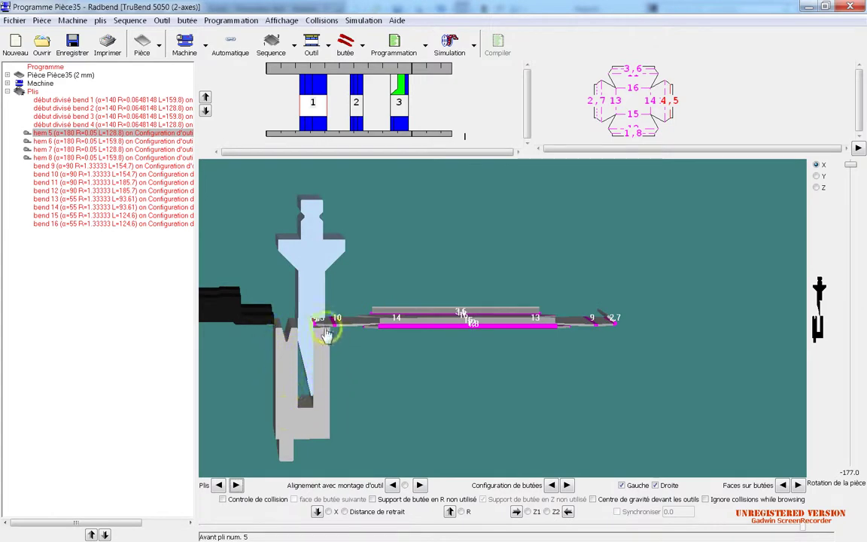
click(235, 485)
click(236, 486)
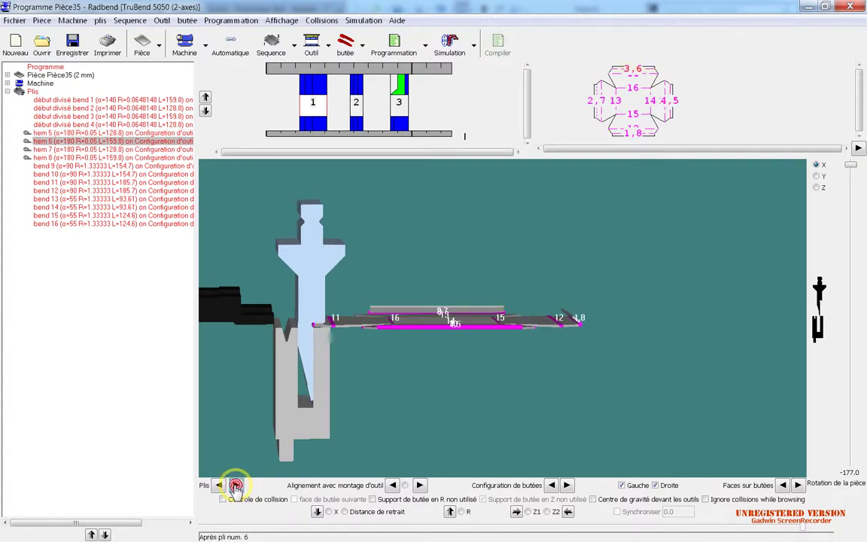
click(236, 485)
click(236, 485)
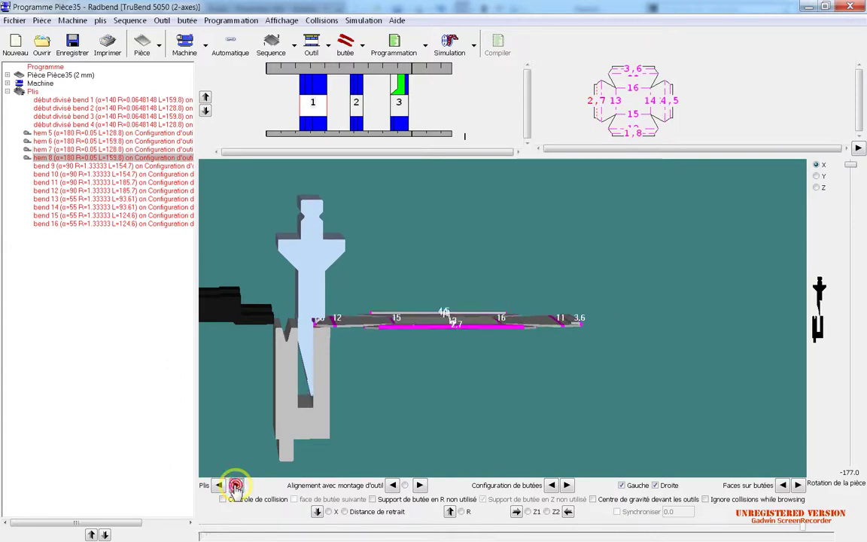
click(235, 486)
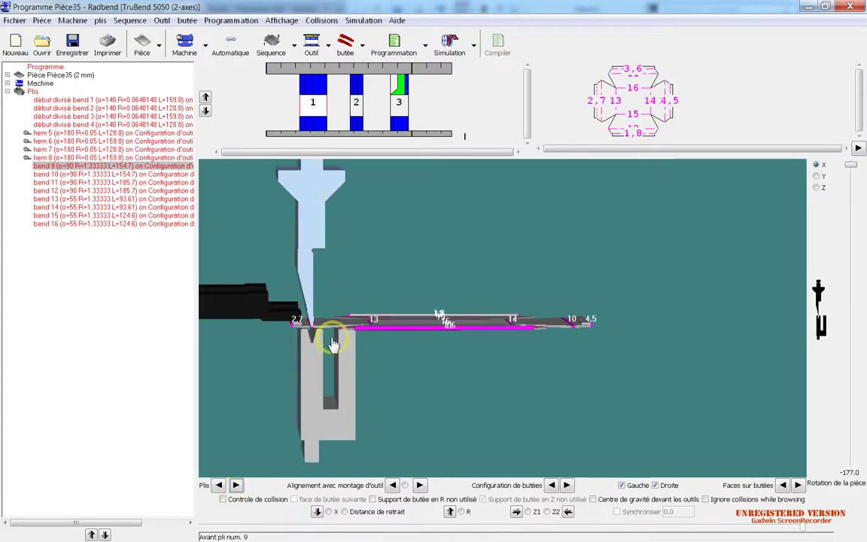
Step: Switch bend 9 to the backgauge configuration whose fingers butt against the hemmed edge, check its fold, and advance to bend 10
scroll(332, 333, up, 3)
scroll(324, 353, up, 4)
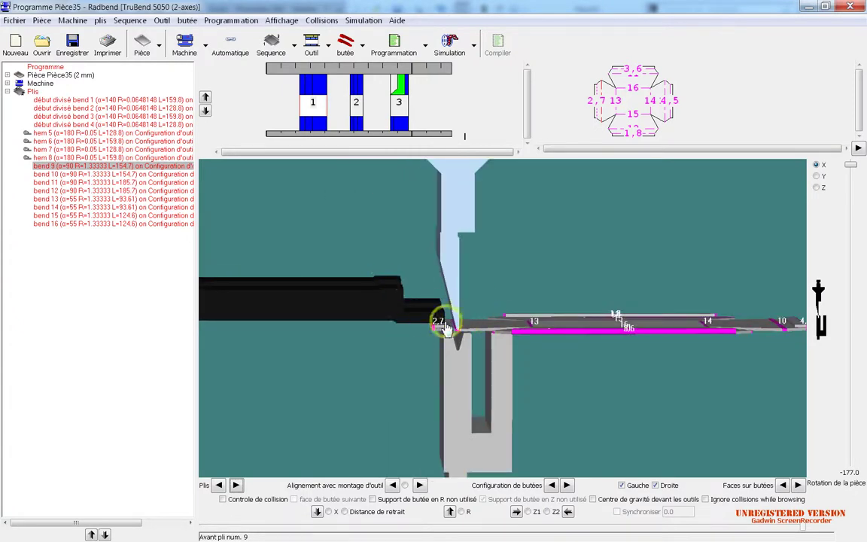
click(552, 485)
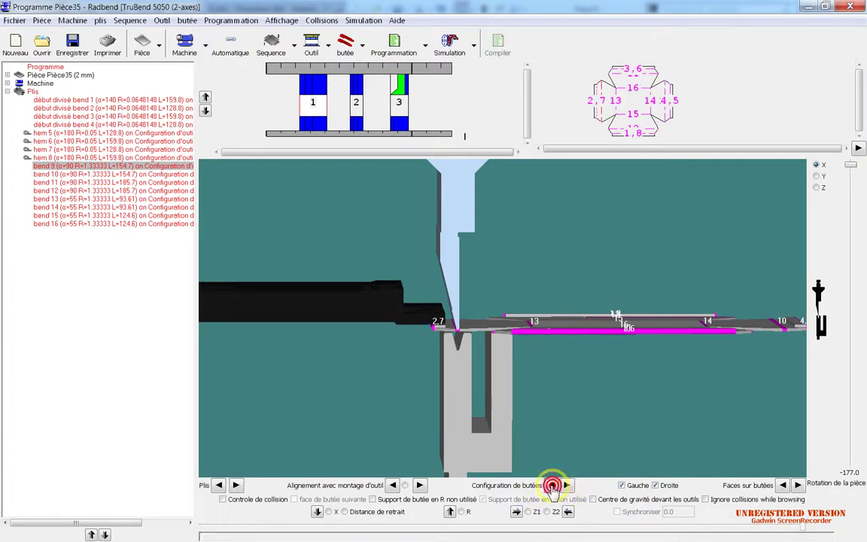
click(567, 486)
click(568, 486)
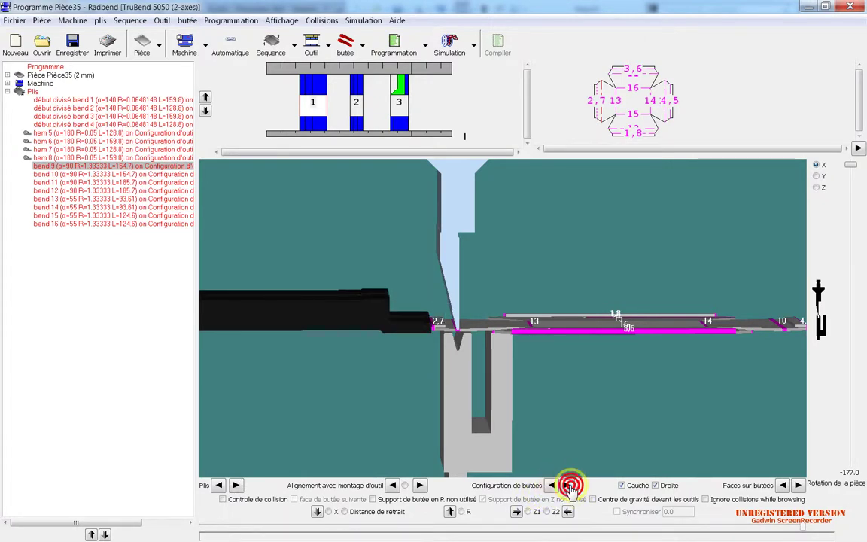
click(238, 486)
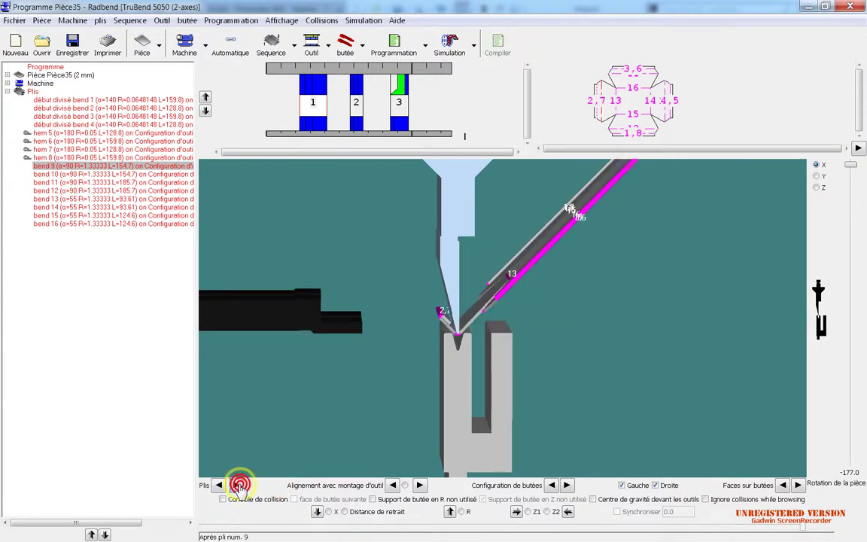
click(238, 486)
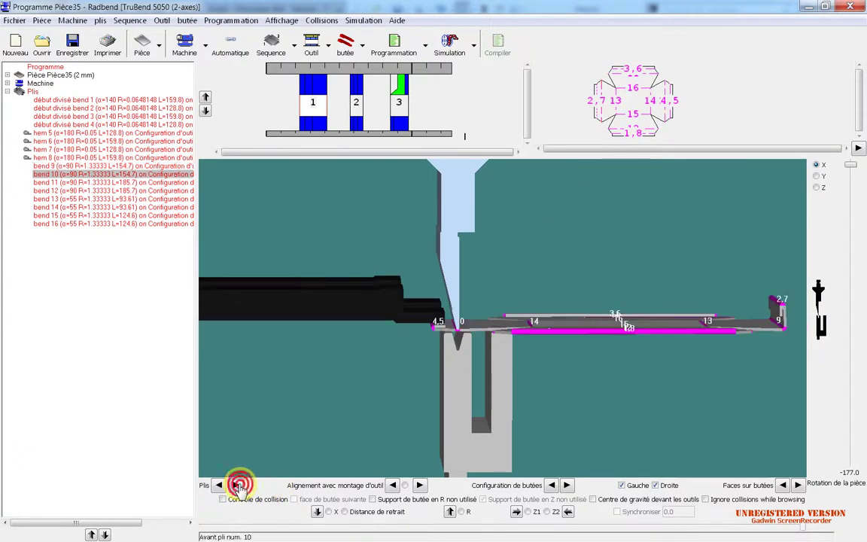
Step: Switch bends 10, 11 and 12 to the backgauge configuration whose fingers butt against the hemmed edge
click(568, 486)
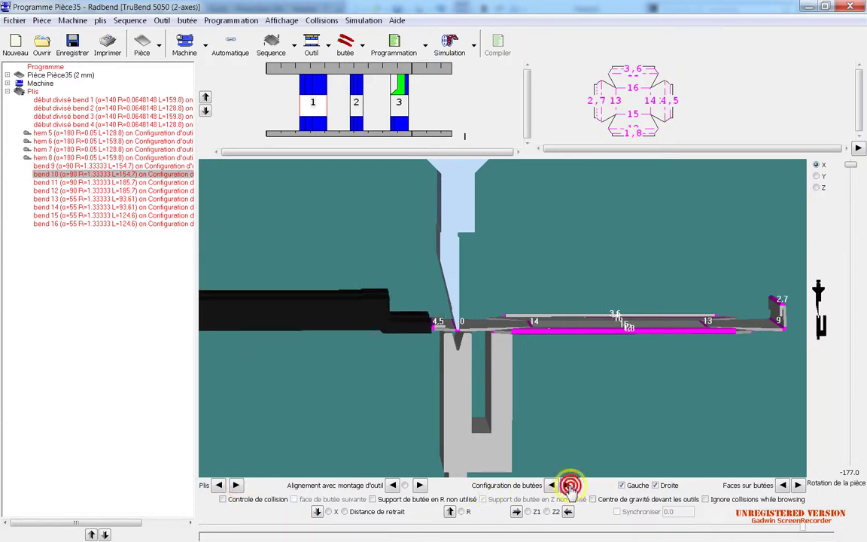
click(236, 485)
click(235, 485)
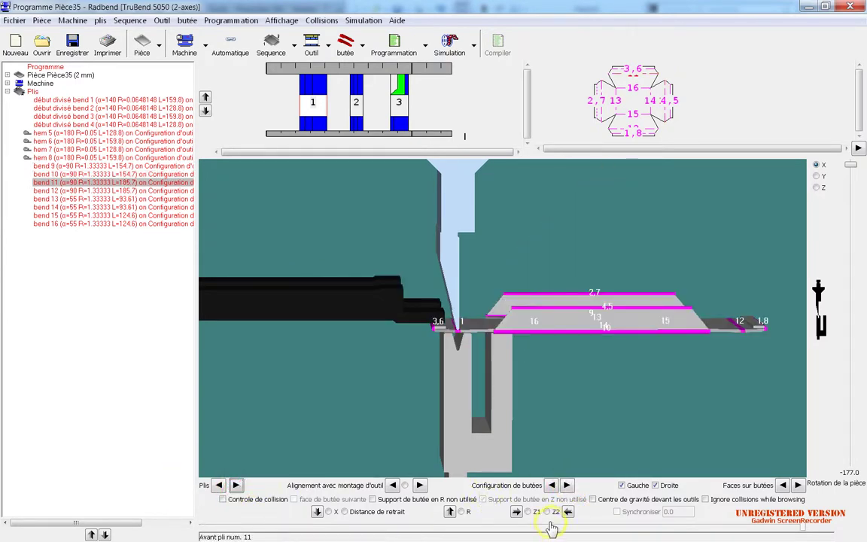
click(568, 486)
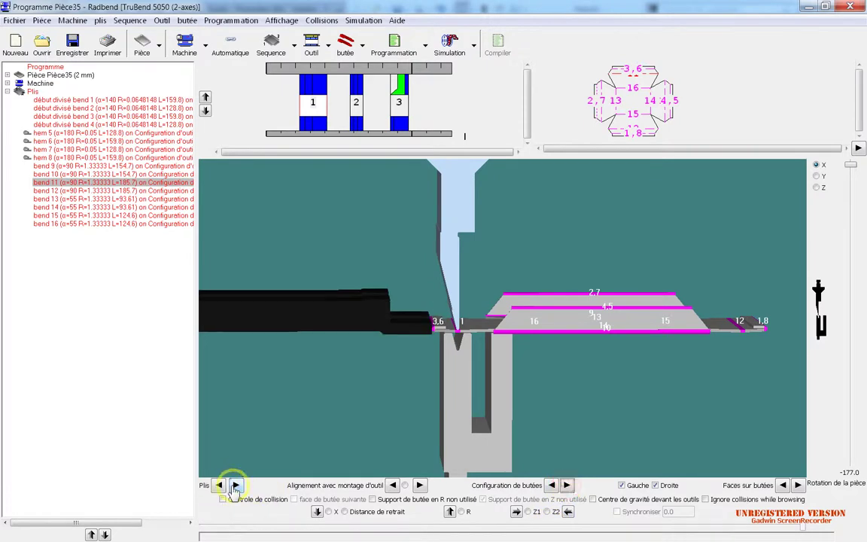
click(234, 485)
click(235, 485)
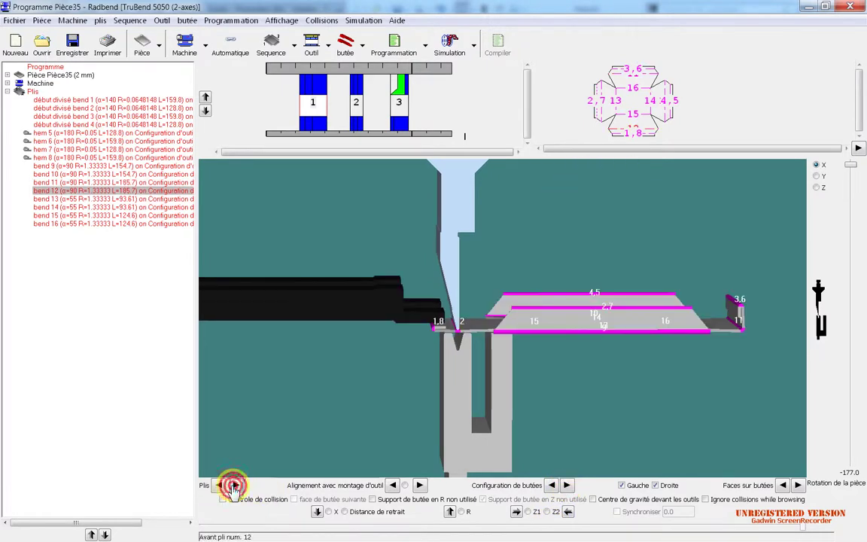
click(568, 486)
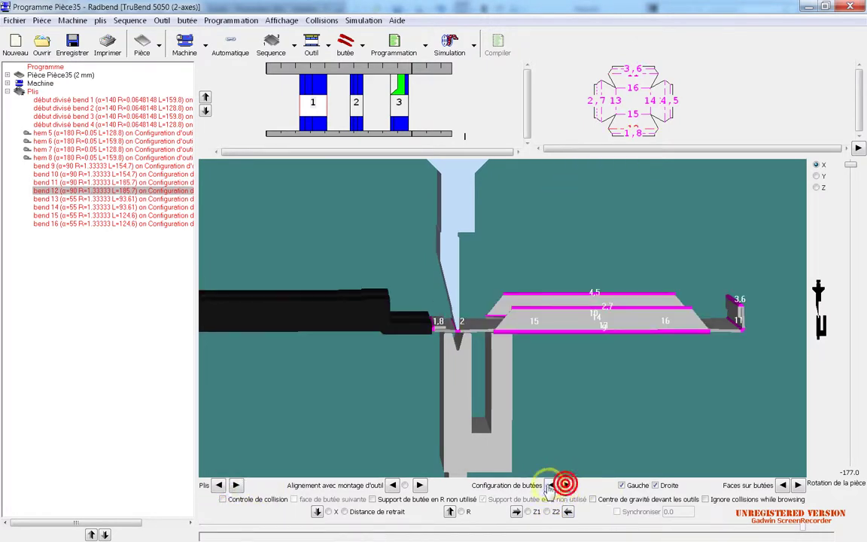
Step: Check bend 13 before and after folding, and compare the available backgauge finger configurations for bend 14
click(235, 486)
click(234, 485)
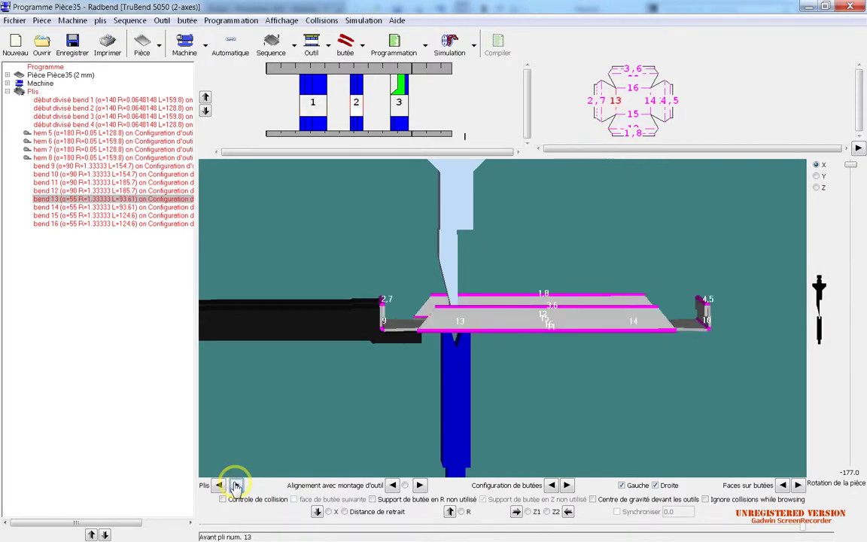
click(235, 485)
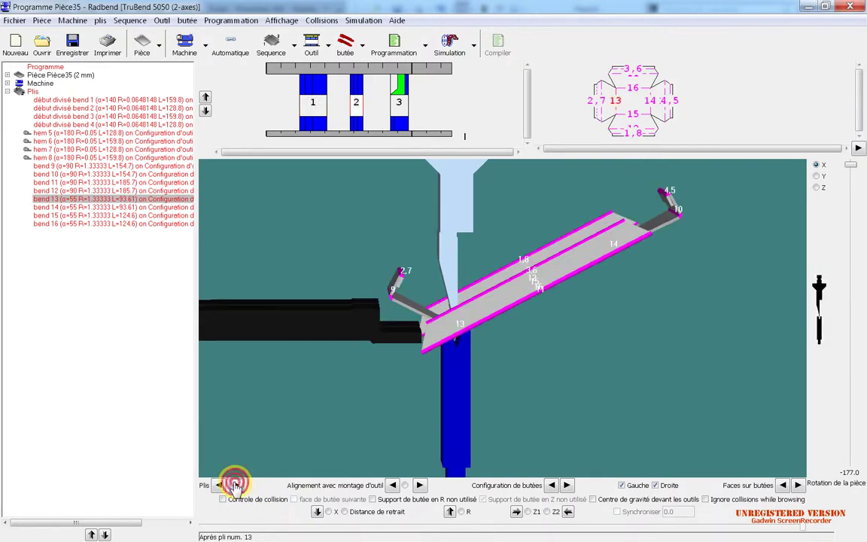
click(235, 486)
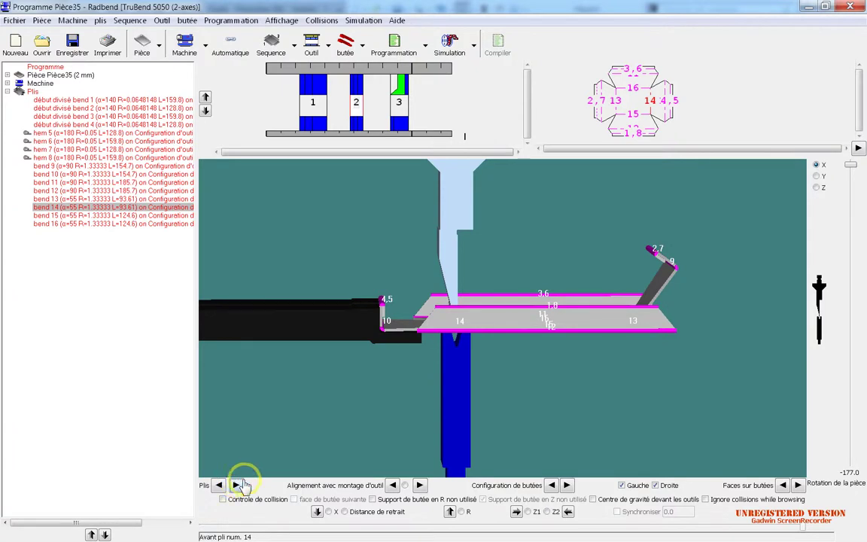
middle_drag(310, 368, 496, 416)
click(568, 486)
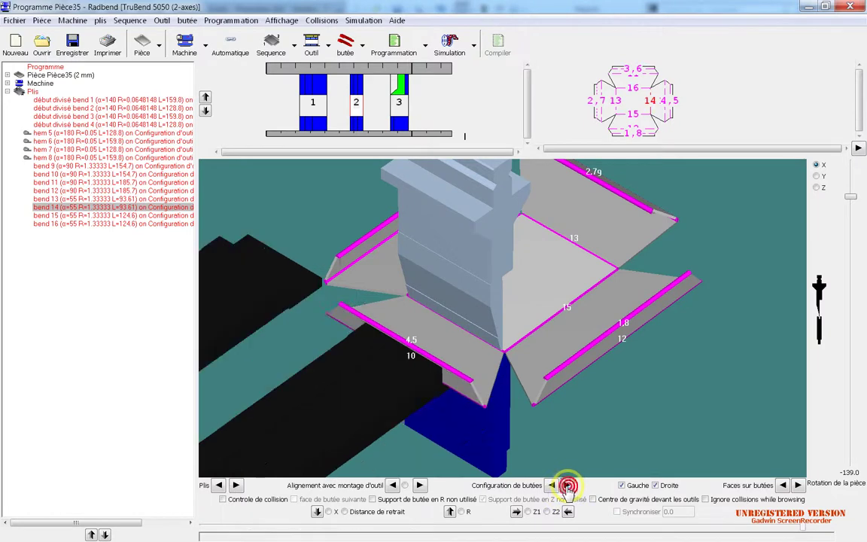
click(550, 485)
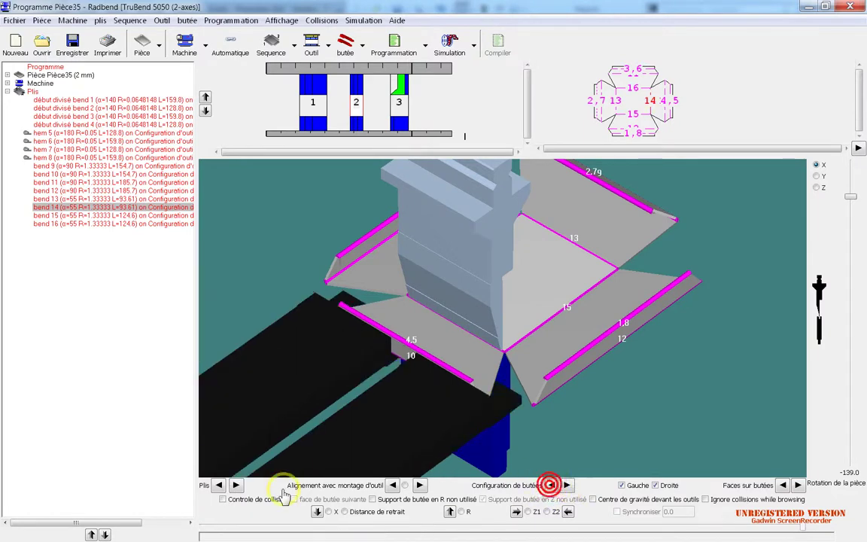
Step: Step through bends 15 and 16, checking the backgauge finger contact and the folded part in 3D
click(238, 485)
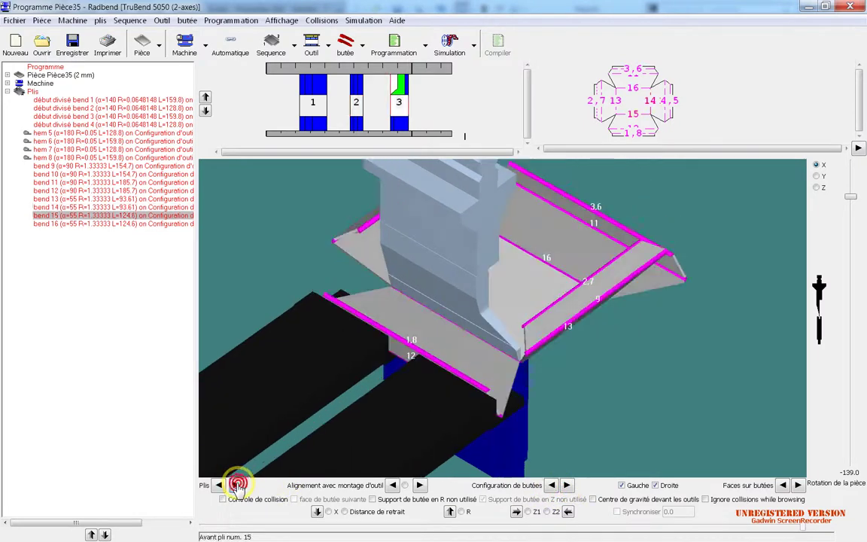
click(238, 485)
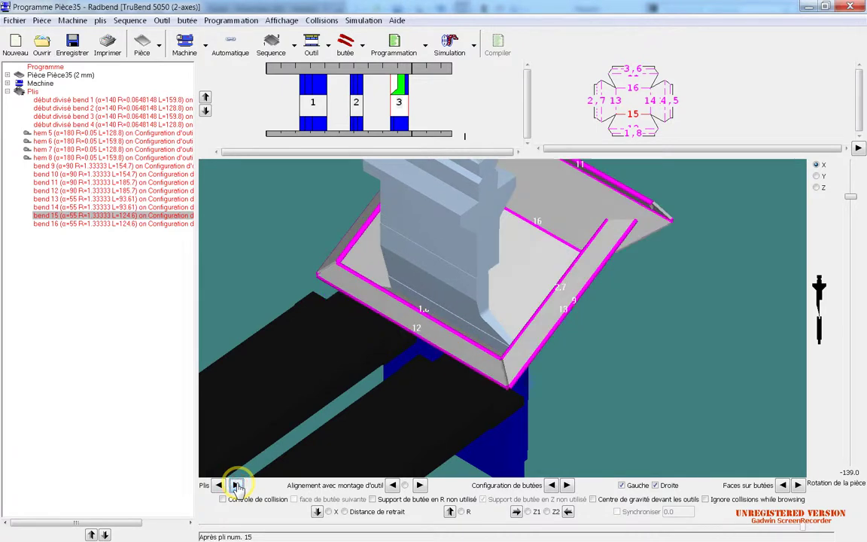
click(238, 485)
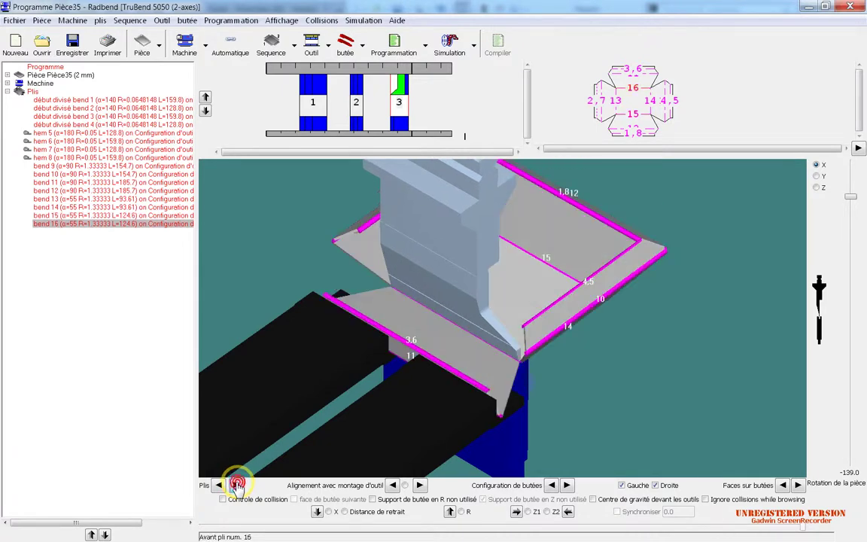
click(238, 485)
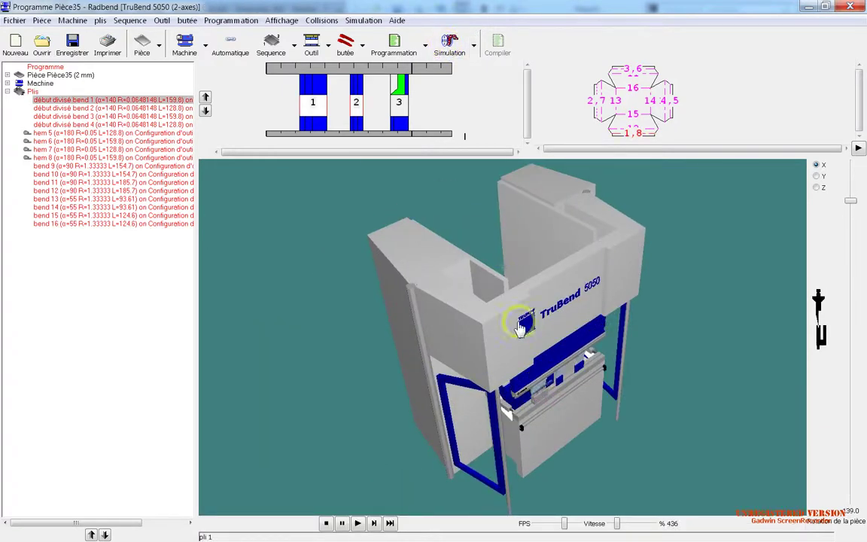
Step: Lower the simulation's FPS setting, restart the bending simulation from bend 1 and follow it closely through bend 16
scroll(563, 416, down, 2)
scroll(529, 358, up, 4)
scroll(529, 358, up, 3)
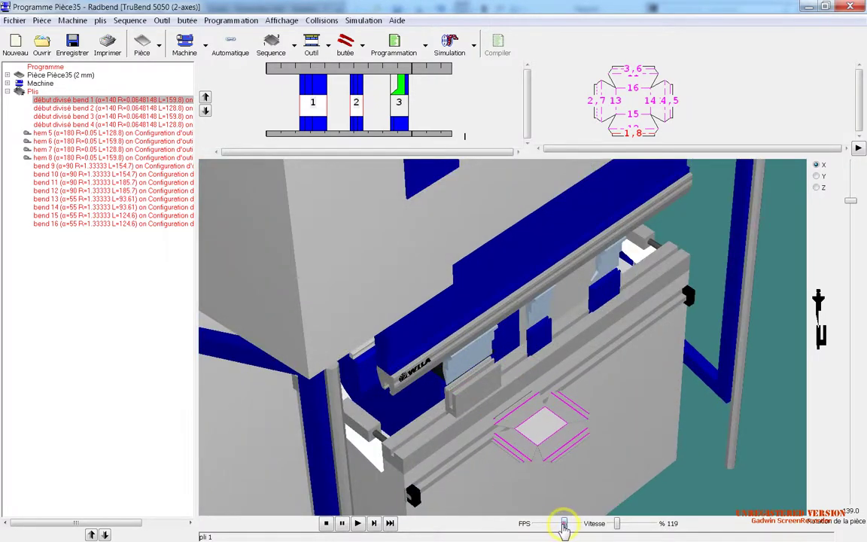
drag(566, 525, 543, 522)
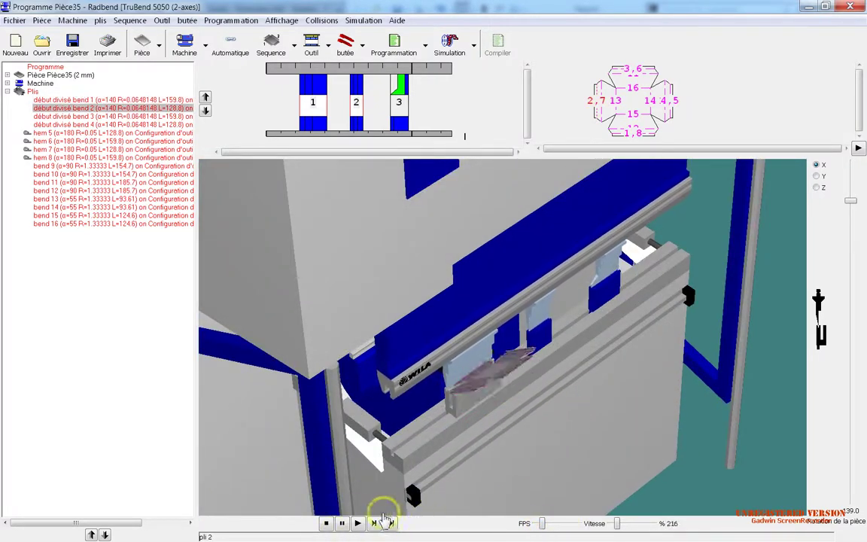
click(323, 527)
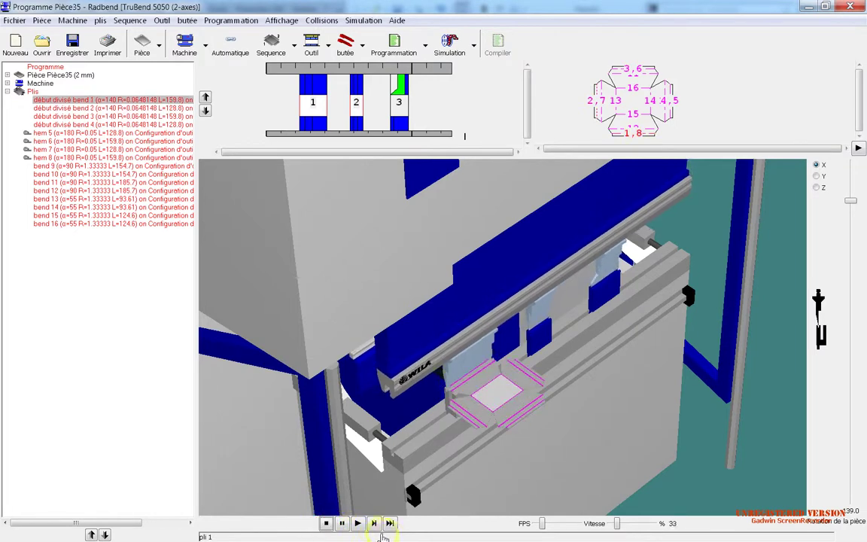
click(357, 523)
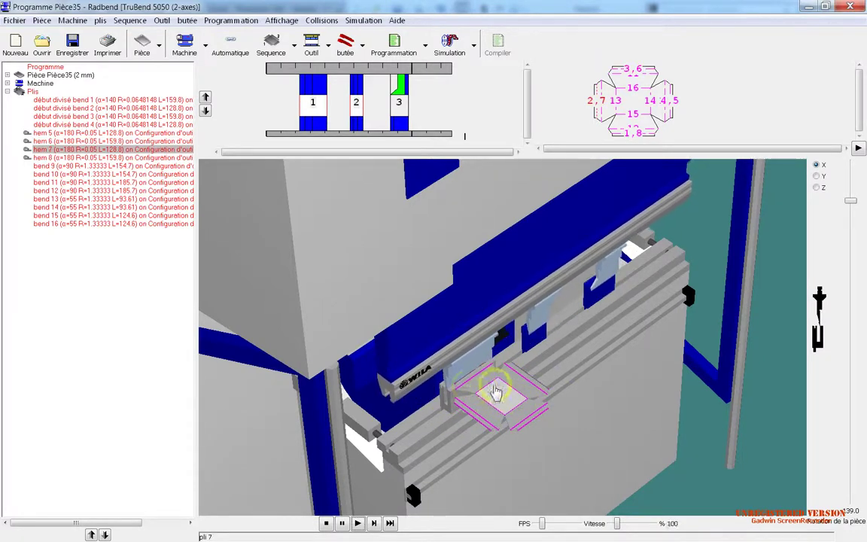
drag(510, 397, 504, 356)
scroll(504, 355, up, 5)
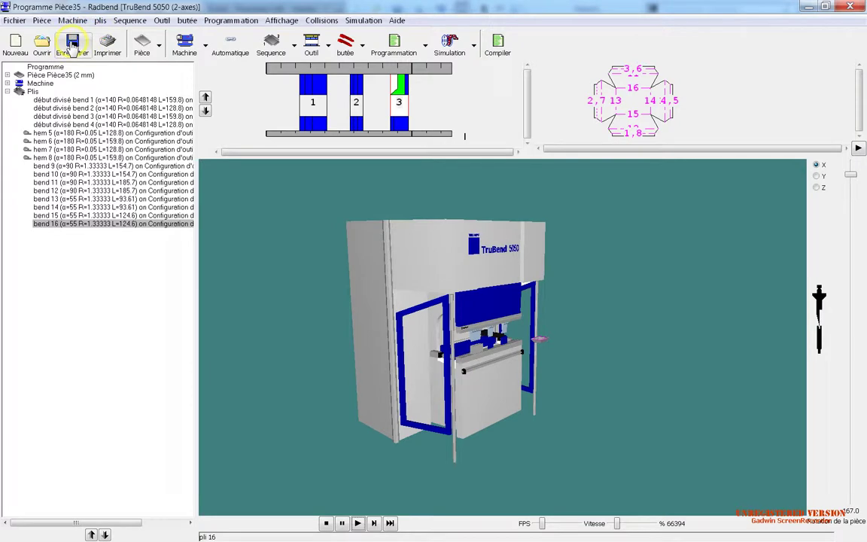
Step: Save the program as Pièce35 in the A4 folder of U22 M057 FAO, séquence 3, replacing the existing file
click(72, 44)
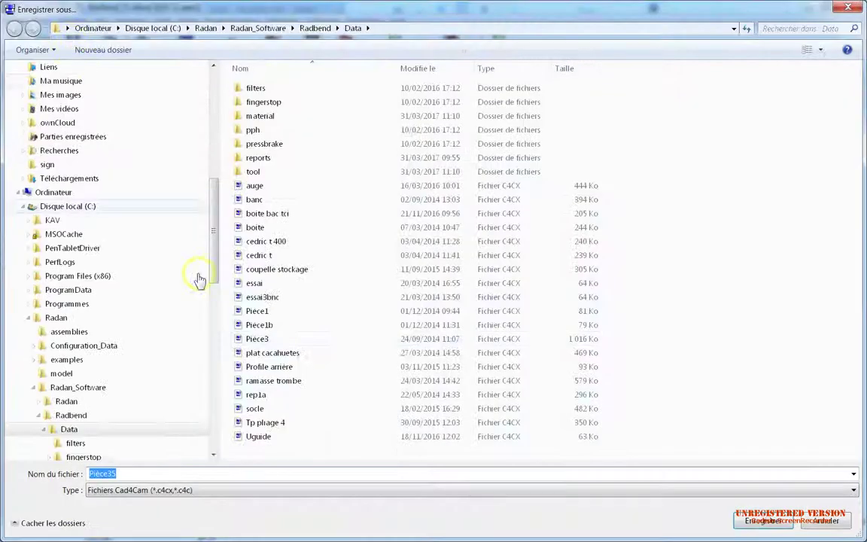
drag(213, 211, 213, 75)
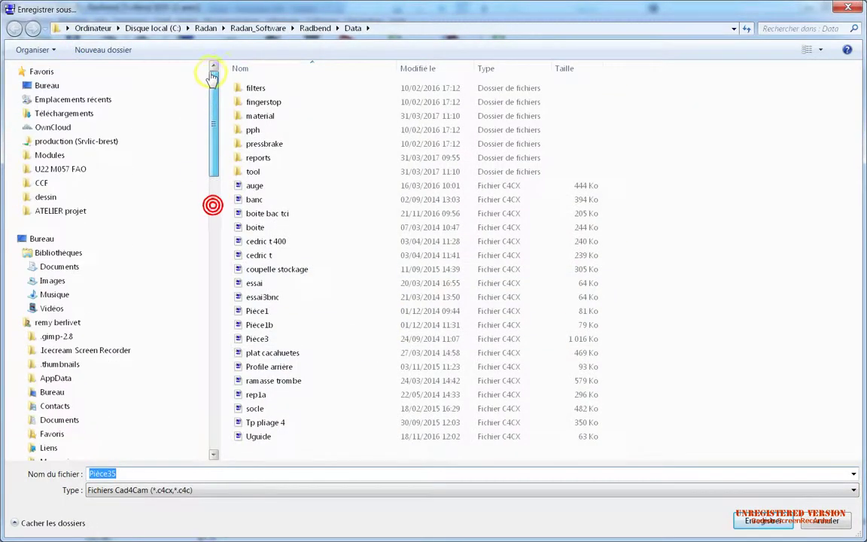
click(76, 170)
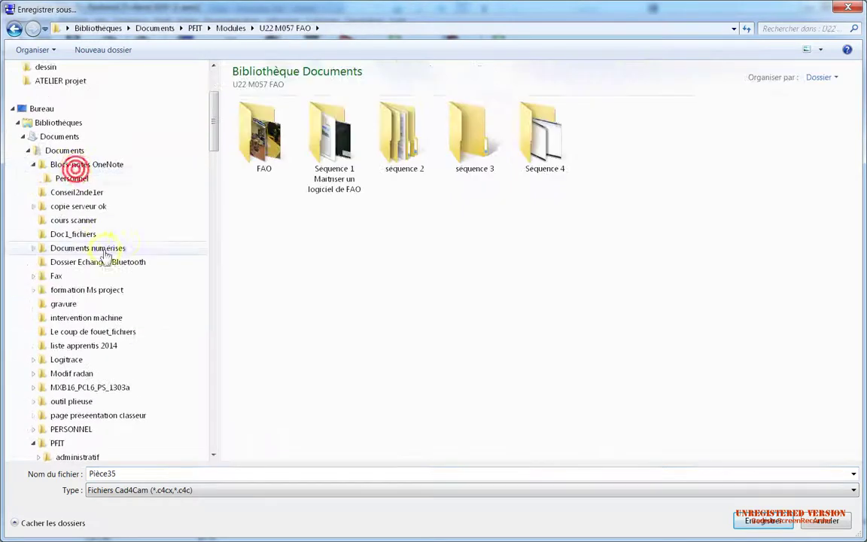
click(490, 160)
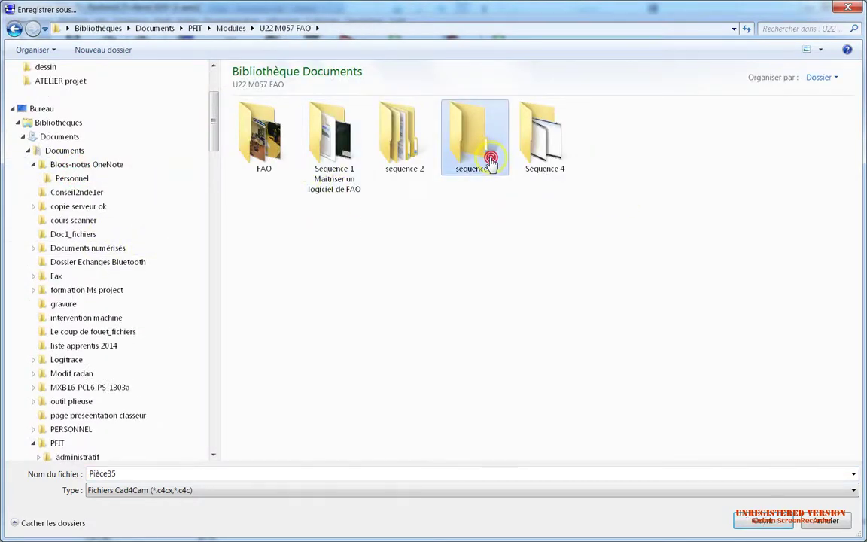
double_click(490, 161)
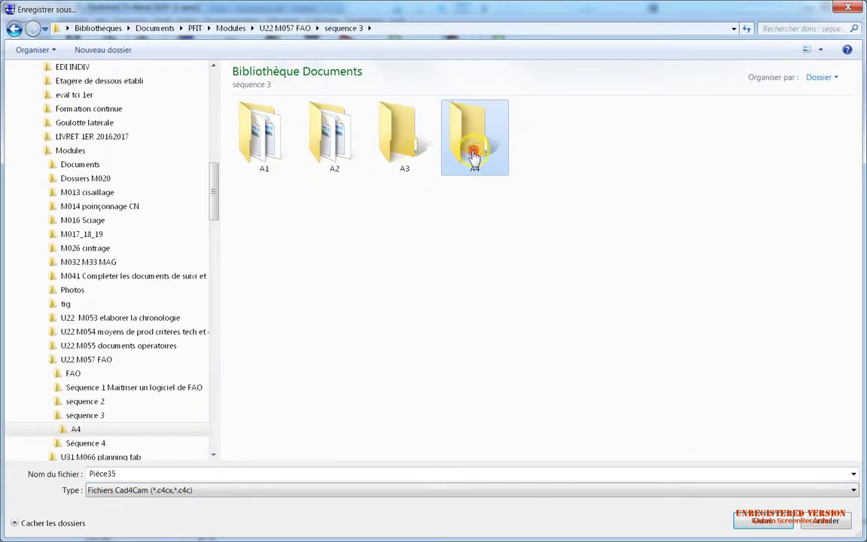
double_click(473, 150)
click(14, 28)
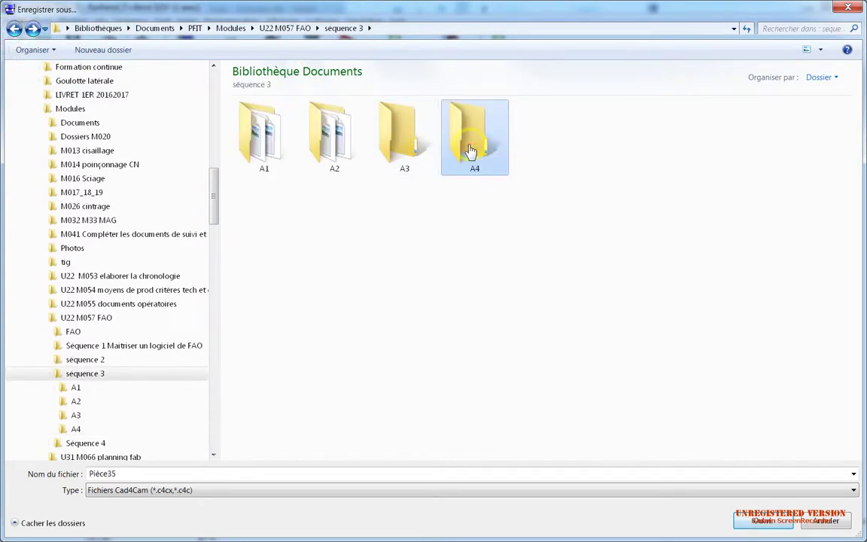
double_click(471, 145)
click(270, 160)
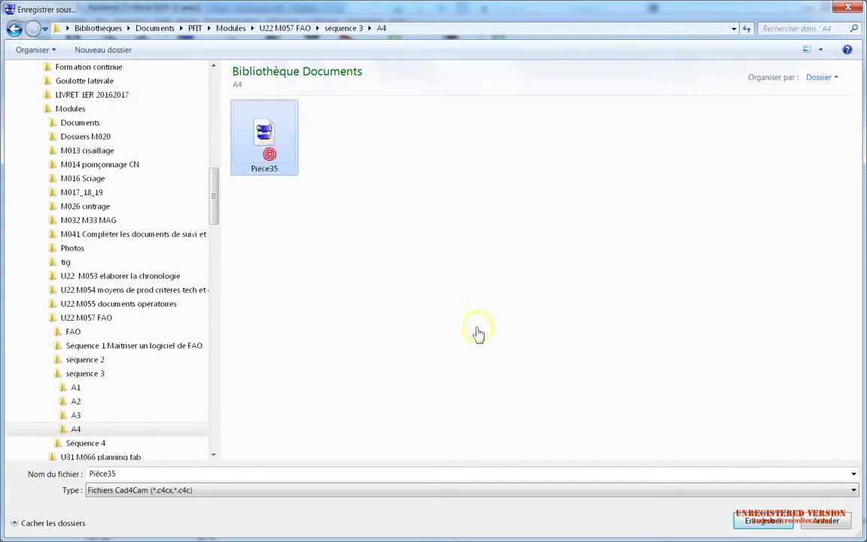
click(775, 524)
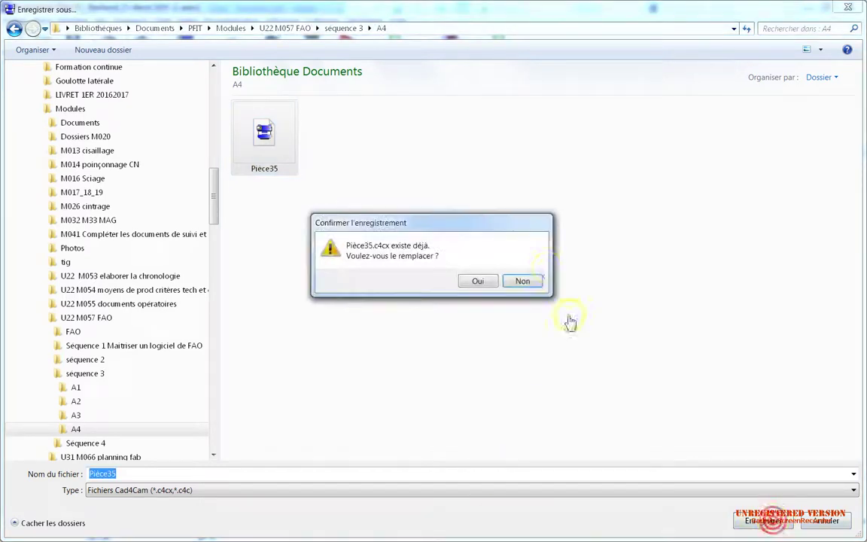
click(477, 282)
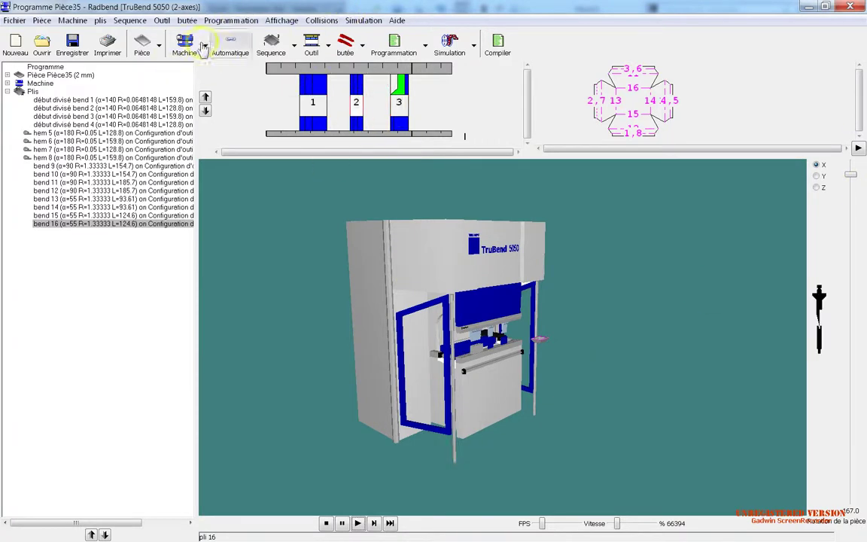
Step: Start exporting the bending report to a PDF file, using the Rapport2014-bmp.rpt report template
click(14, 20)
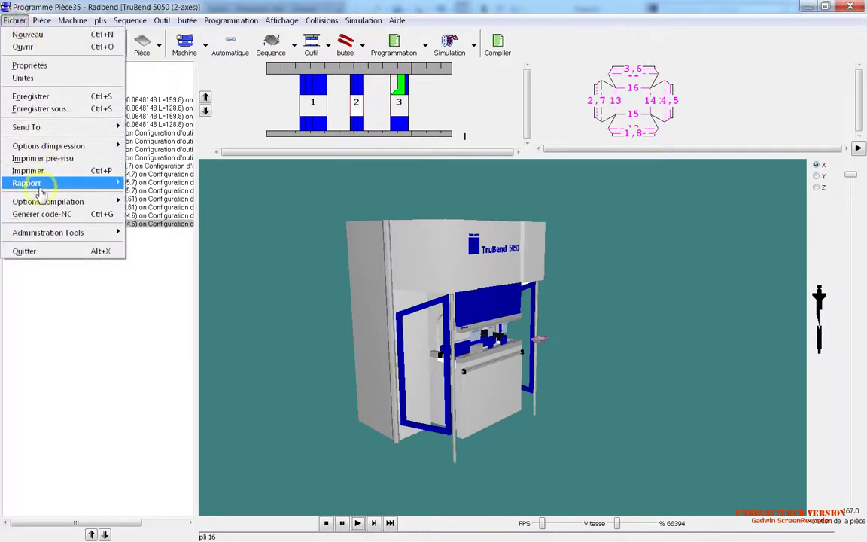
mouse_move(43, 183)
mouse_move(149, 198)
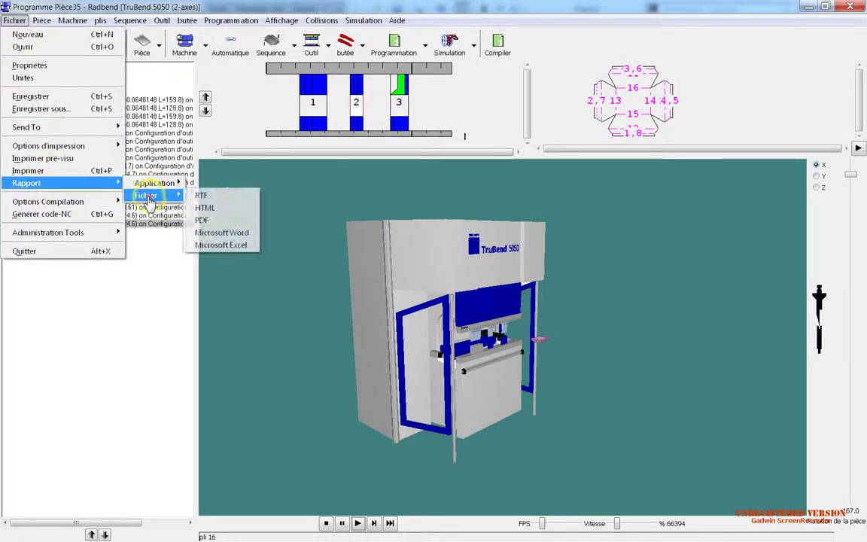
click(212, 220)
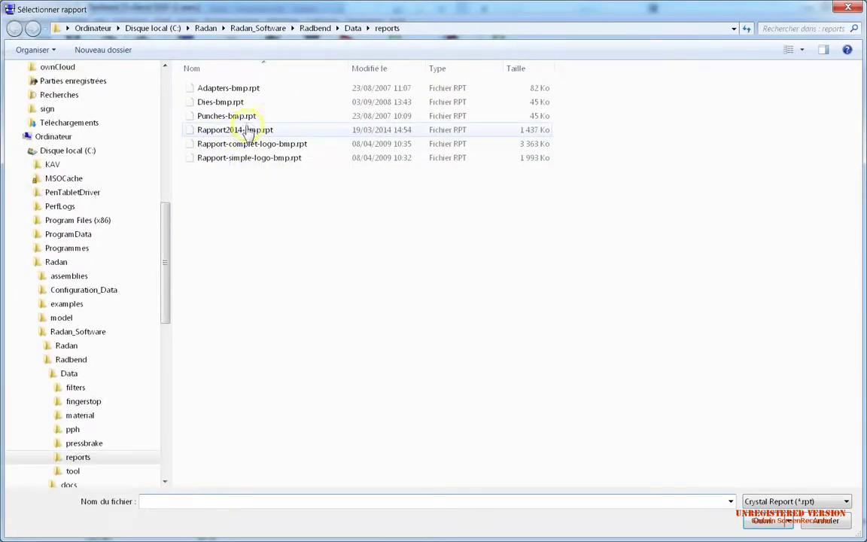
click(248, 133)
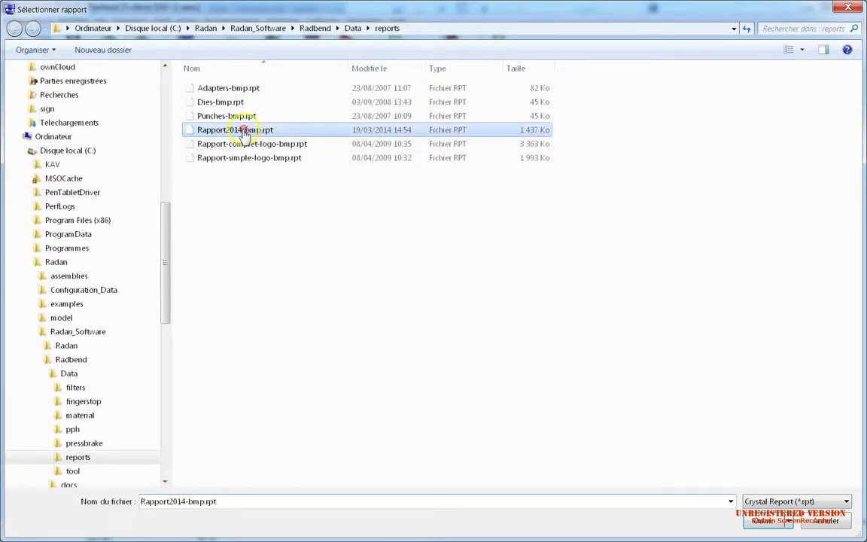
click(756, 523)
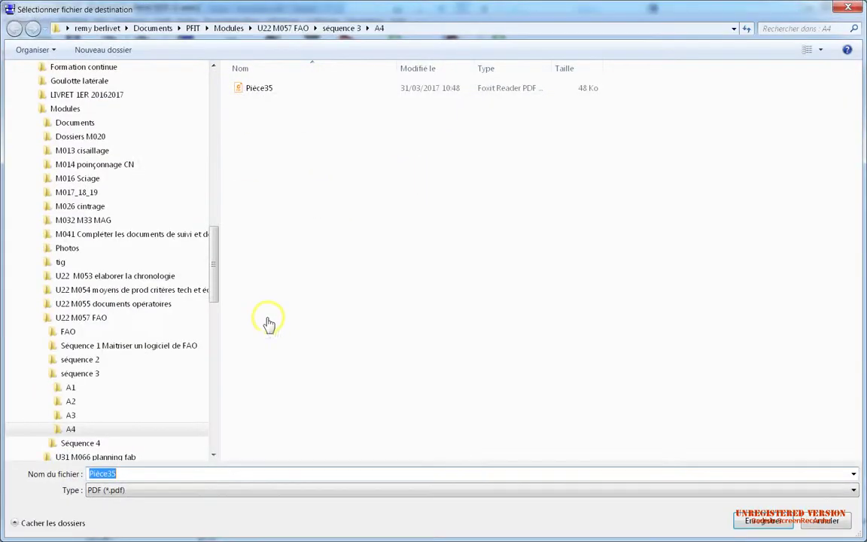
Step: Save the PDF report as Pièce35 in the A4 folder of séquence 3, replacing the existing file
click(253, 90)
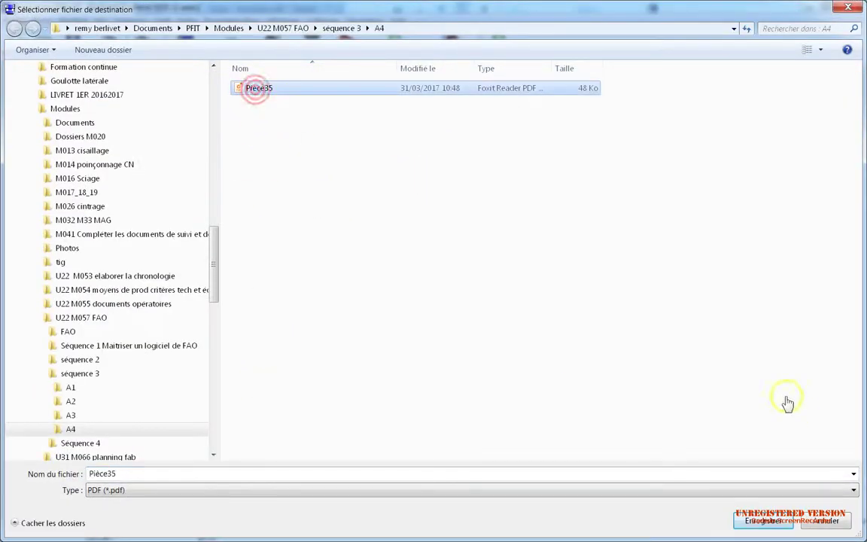
click(764, 526)
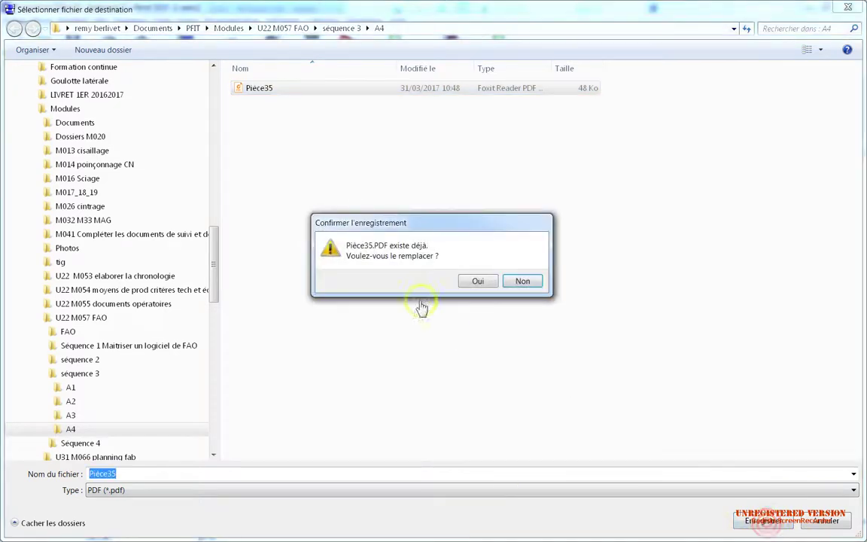
click(482, 282)
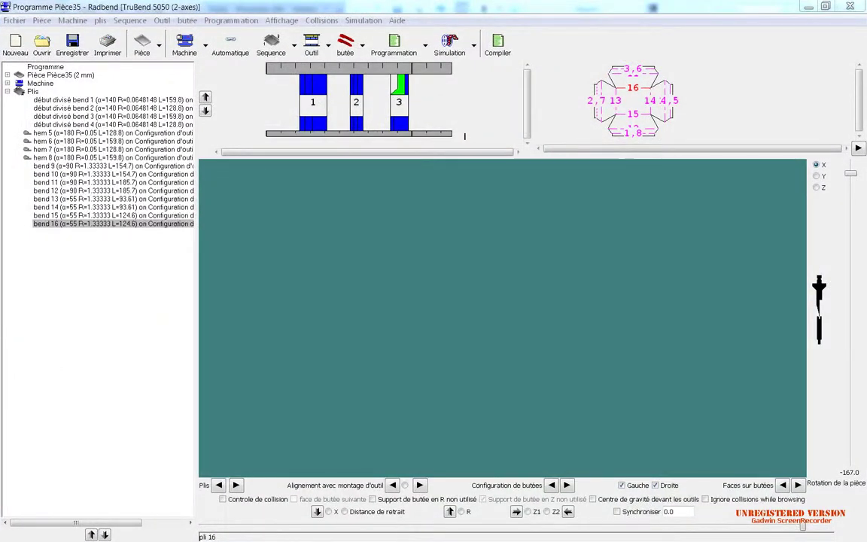
Step: Switch to the A4 folder of séquence 3 in Windows Explorer and open the exported bending report PDF in a maximized window
click(48, 290)
click(319, 194)
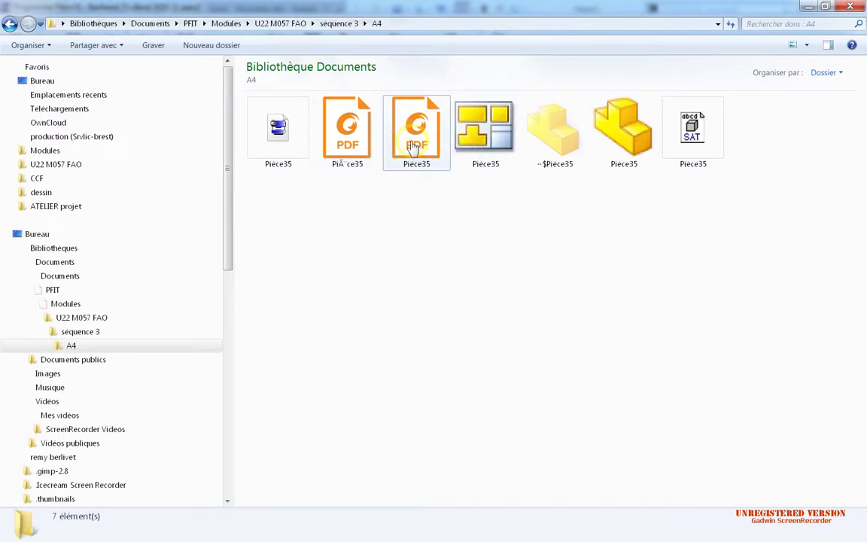
click(413, 146)
double_click(413, 146)
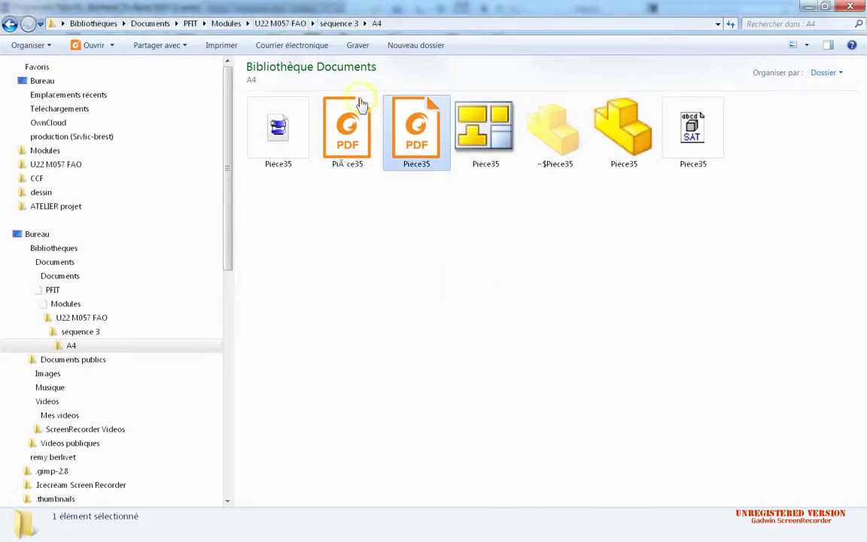
click(356, 117)
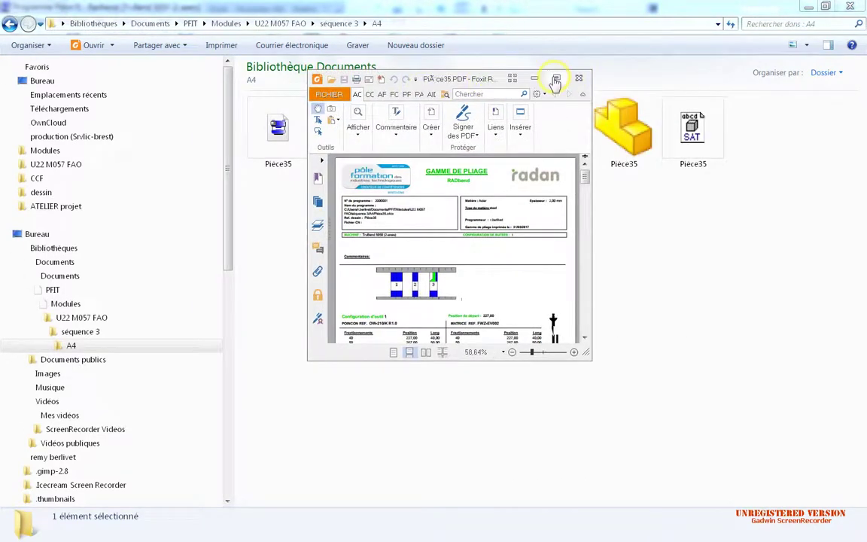
click(556, 80)
Step: Examine the tool layout and the punch and die segments, positions and lengths of each tool configuration in the report
scroll(455, 333, down, 3)
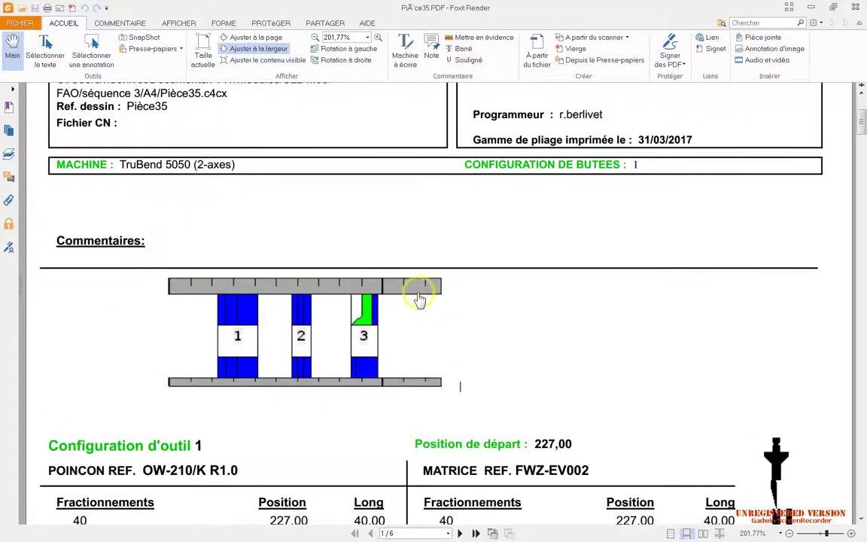
scroll(420, 299, down, 6)
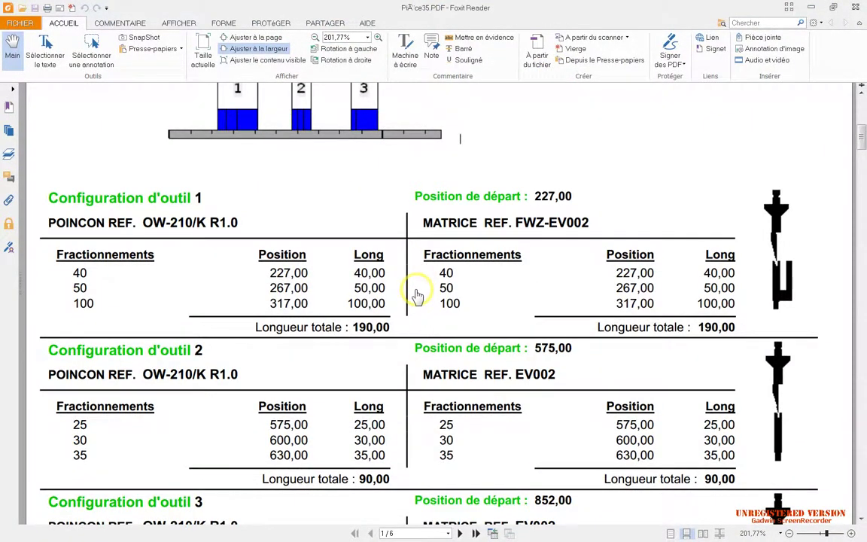
scroll(418, 294, up, 3)
scroll(277, 188, down, 2)
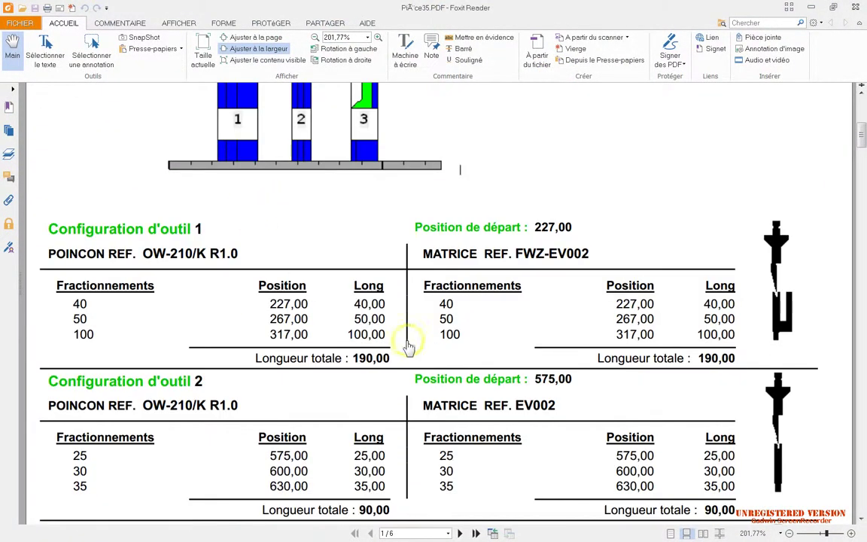